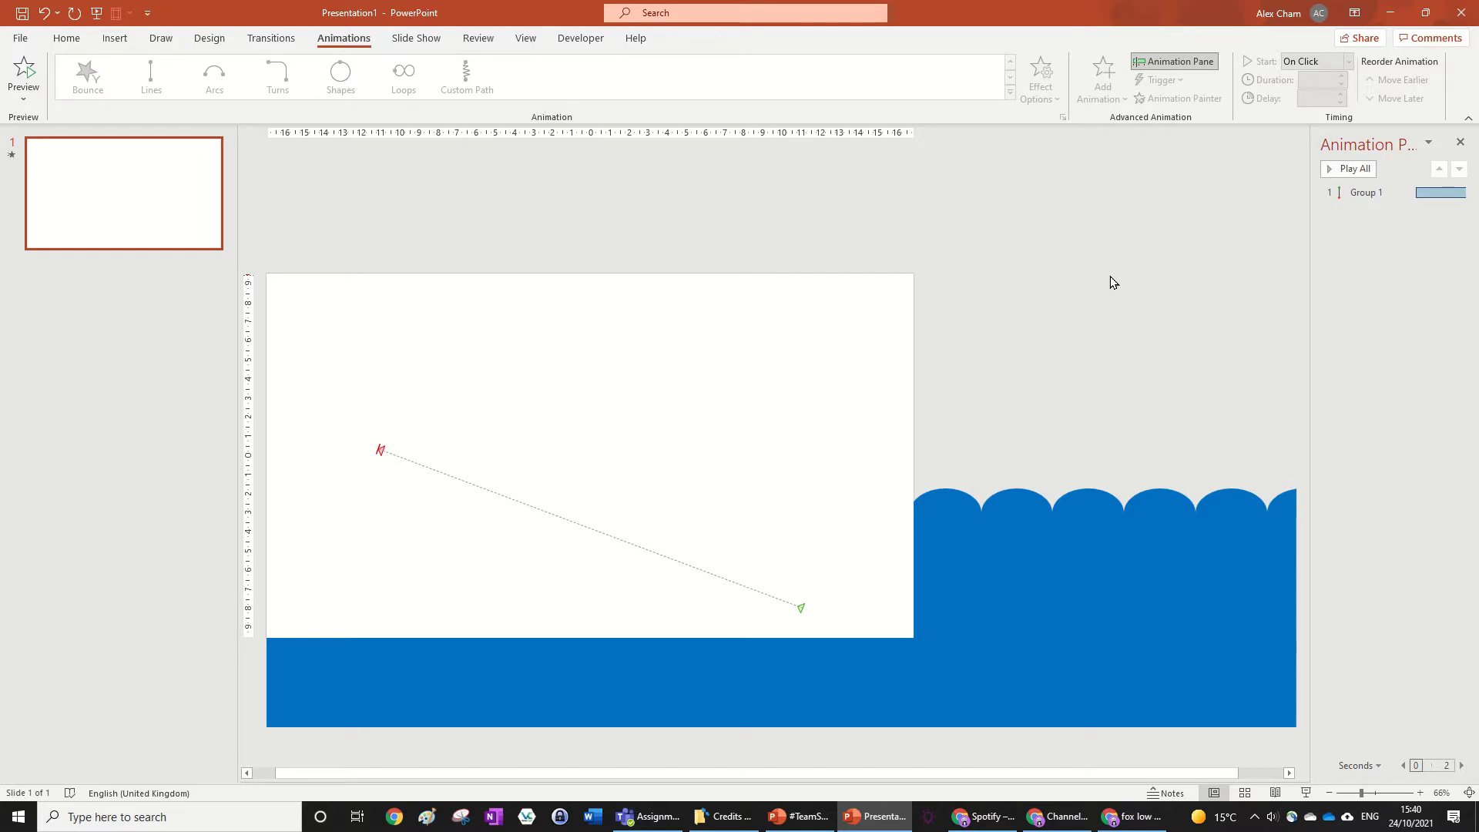
Preview the finished animation, switch the slide to Blank, and add a #TEAMSEAS text box.
click(1346, 174)
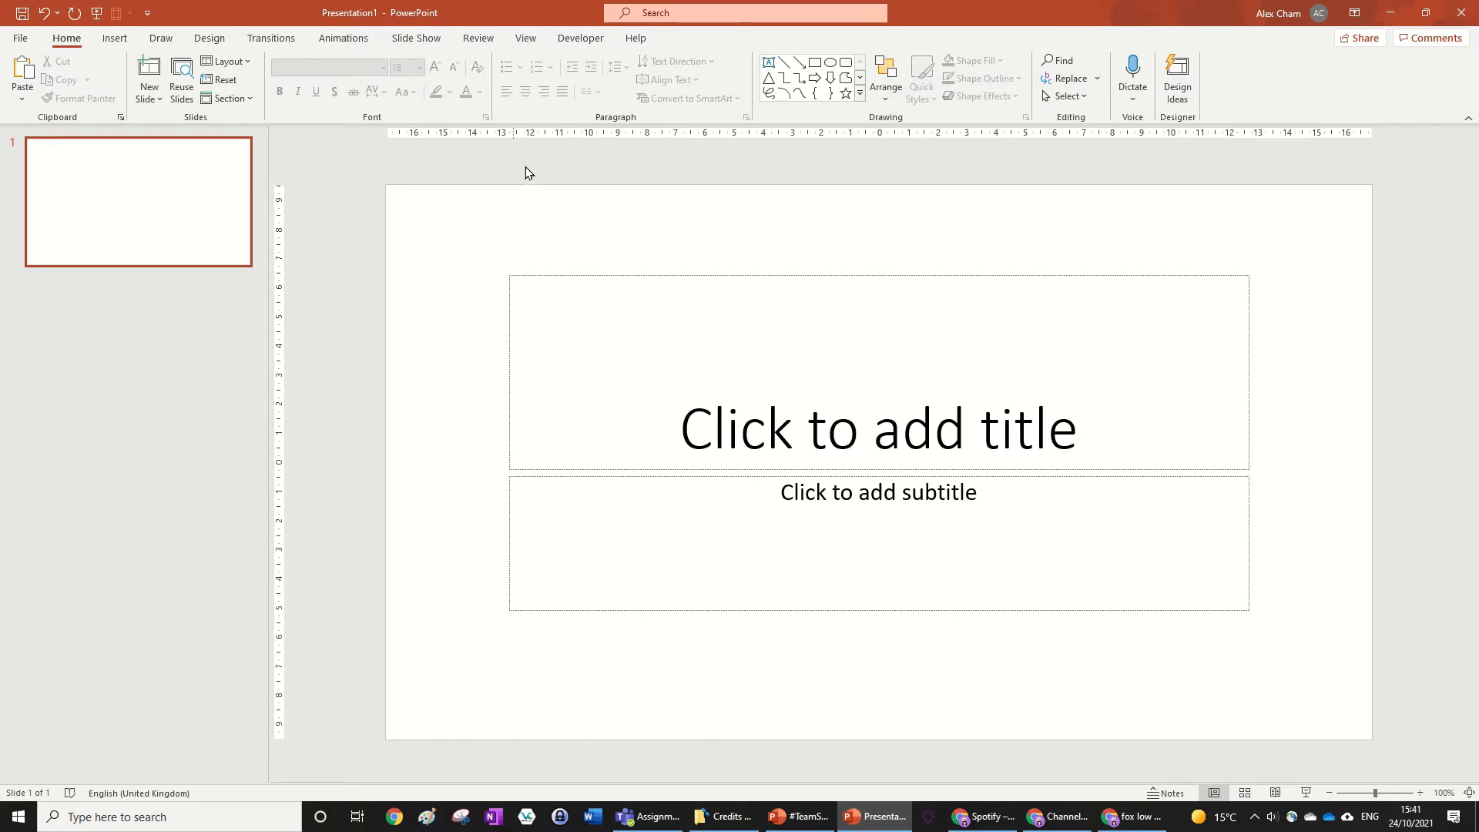
click(226, 61)
click(262, 276)
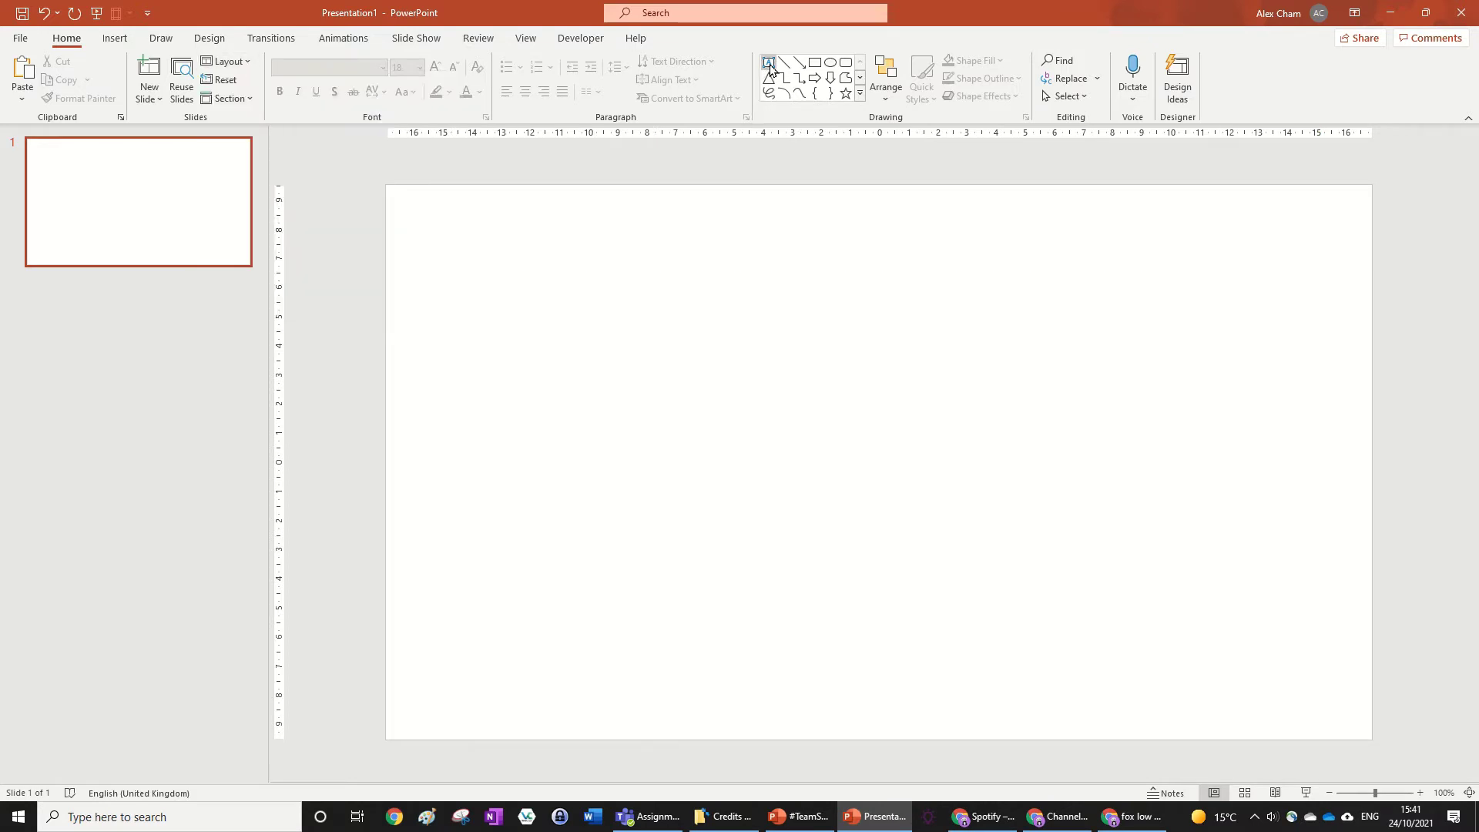
click(770, 68)
click(684, 387)
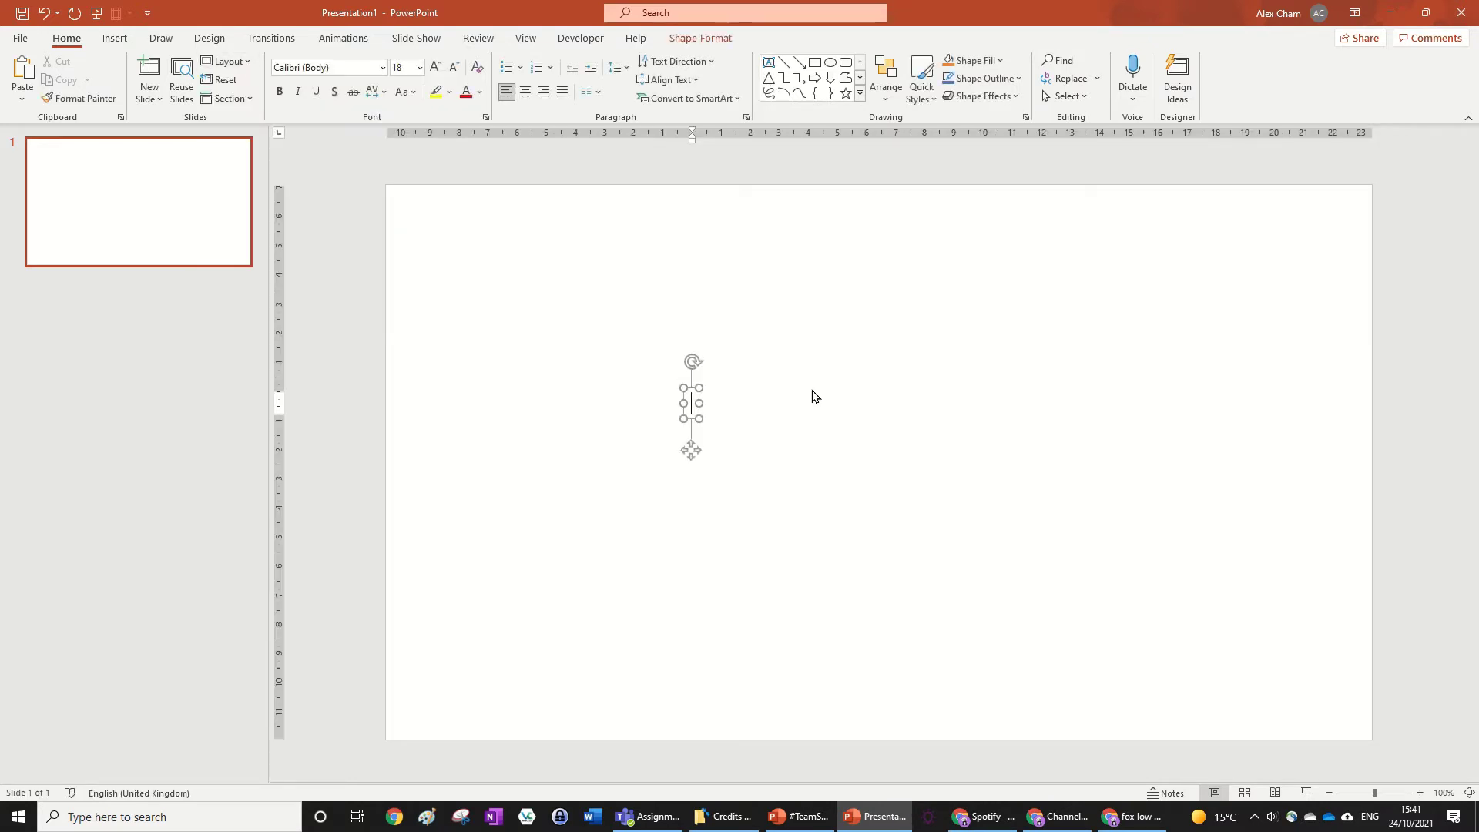
text(#TEAMSEAS)
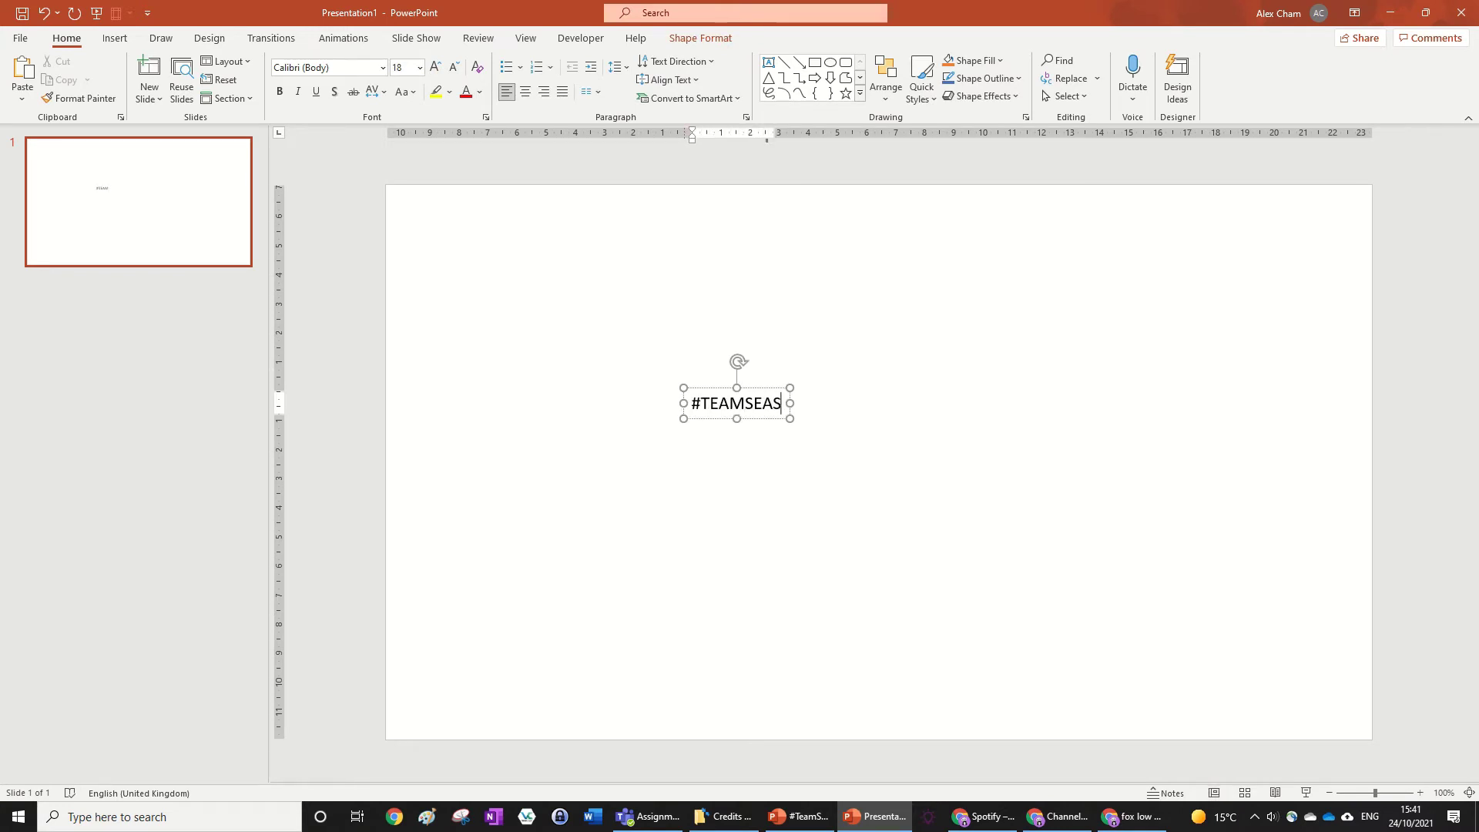
key(Escape)
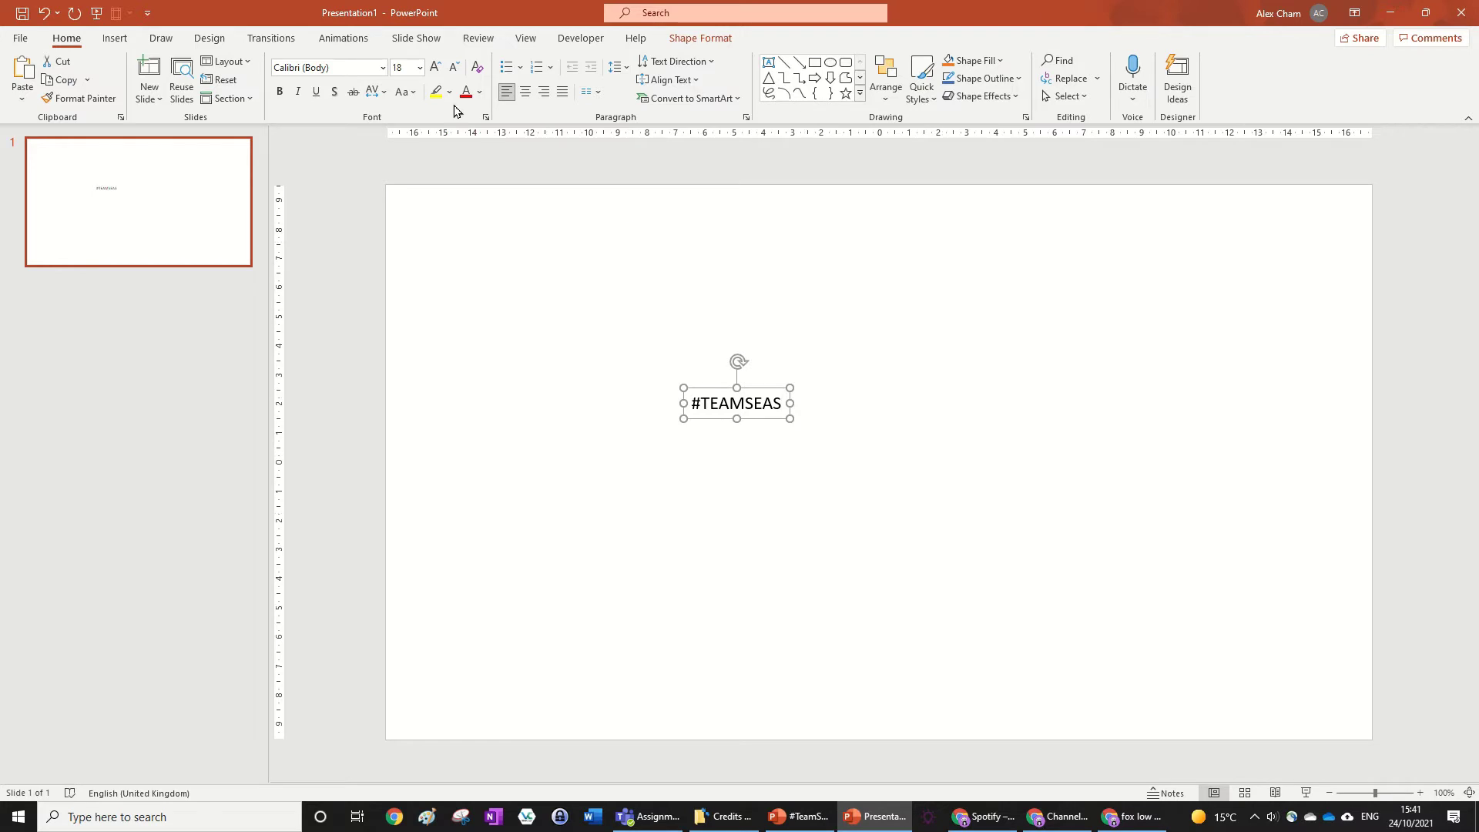
Set the #TEAMSEAS text in Arial Black and enlarge it to 115 pt.
click(382, 68)
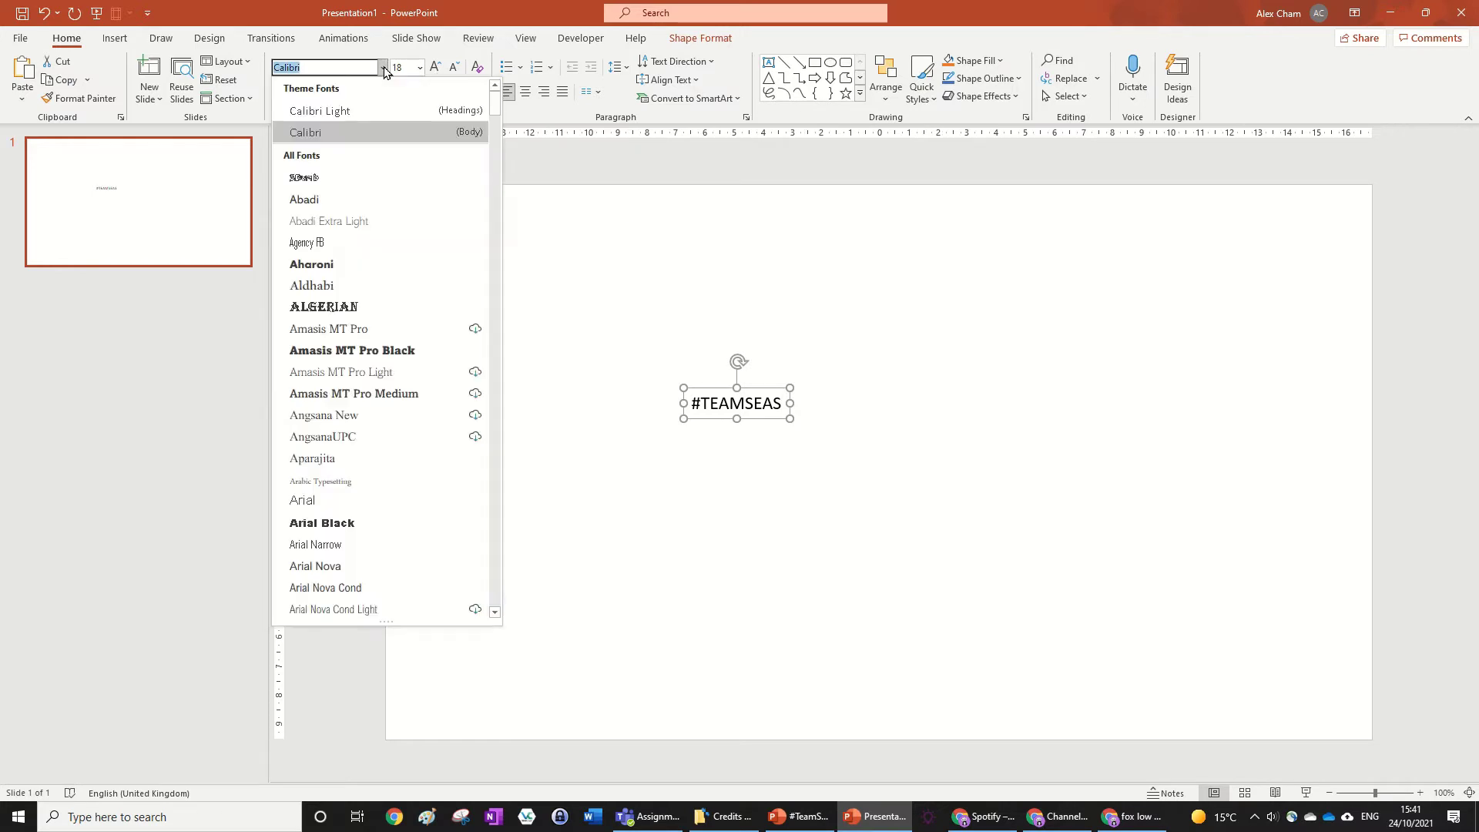
click(362, 521)
click(436, 69)
click(436, 69)
click(435, 69)
click(436, 69)
click(436, 69)
click(438, 70)
click(437, 70)
click(438, 71)
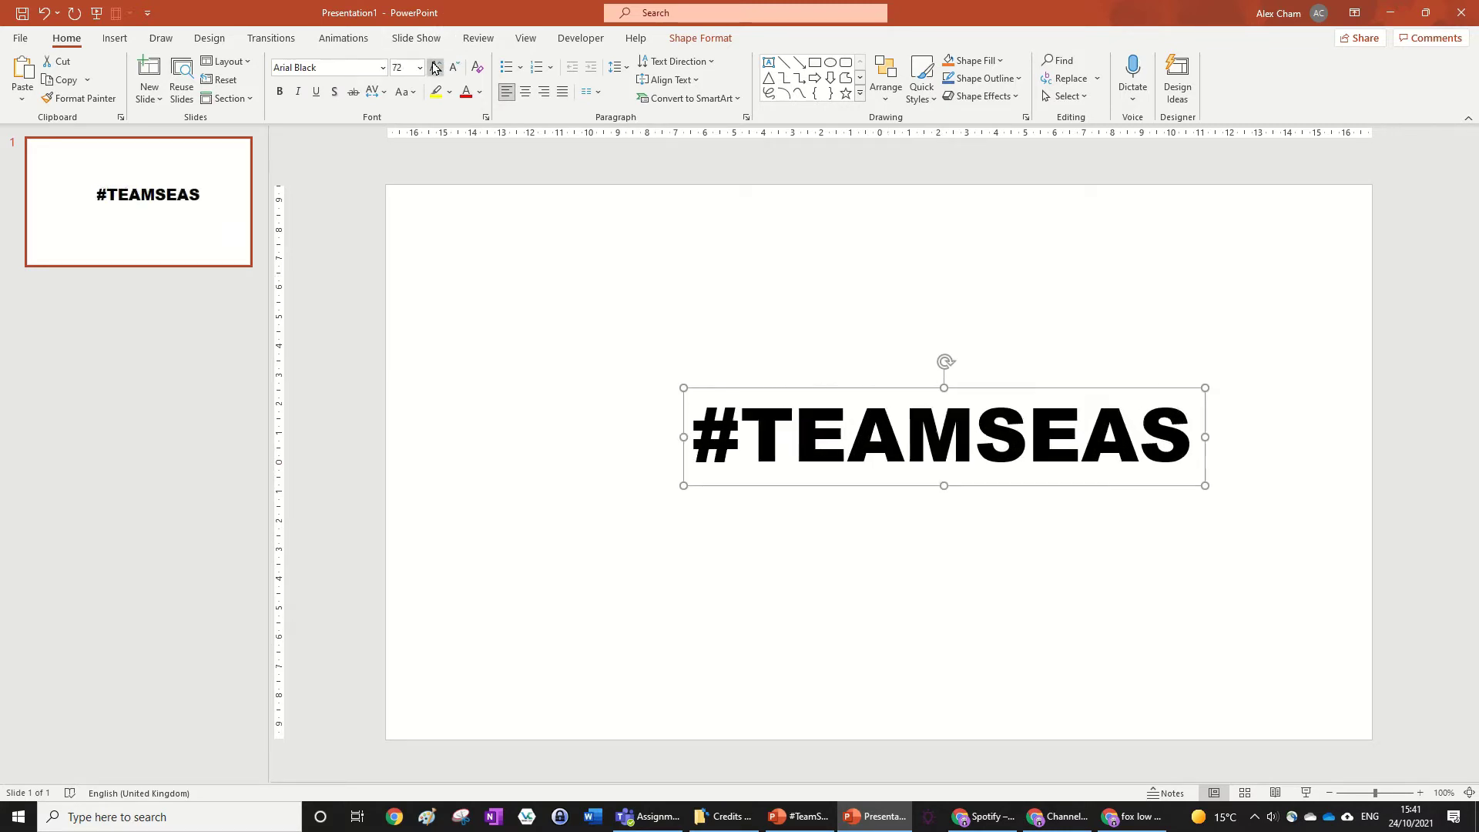
drag(1037, 384, 825, 388)
click(442, 69)
click(440, 70)
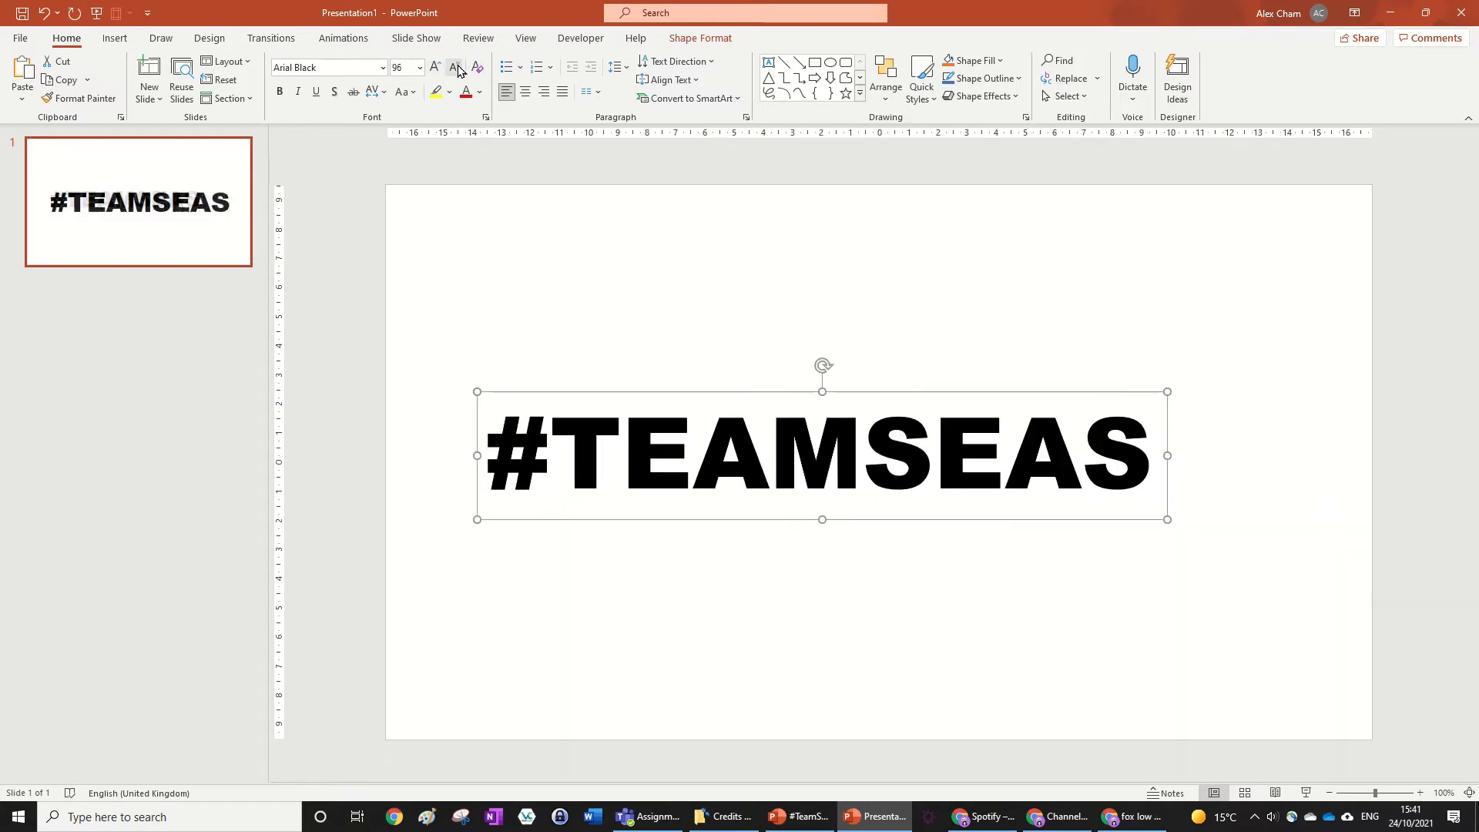
click(435, 70)
Centre the text in its box and align the box to the slide's middle.
click(525, 92)
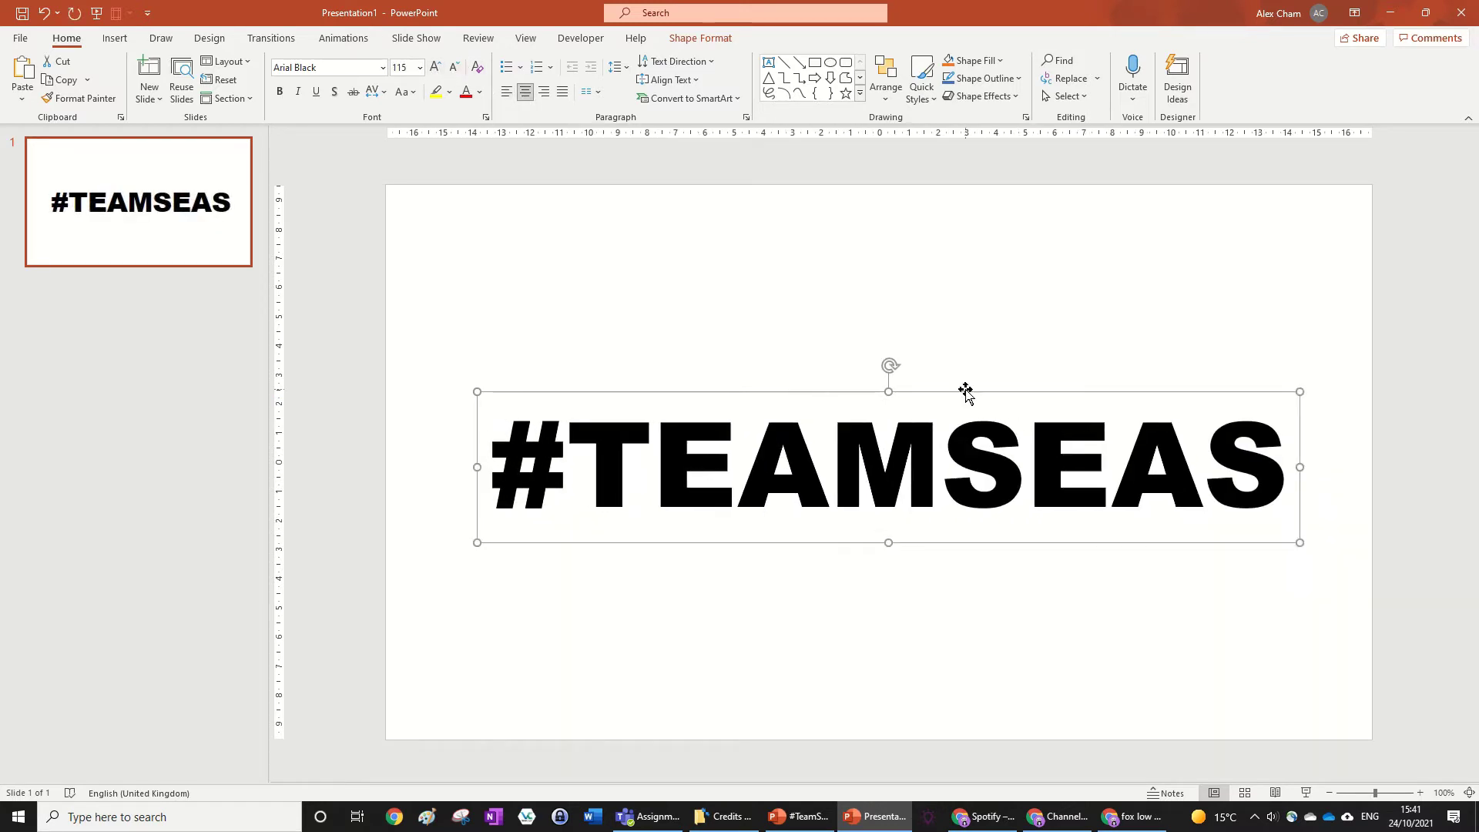
drag(964, 390, 955, 382)
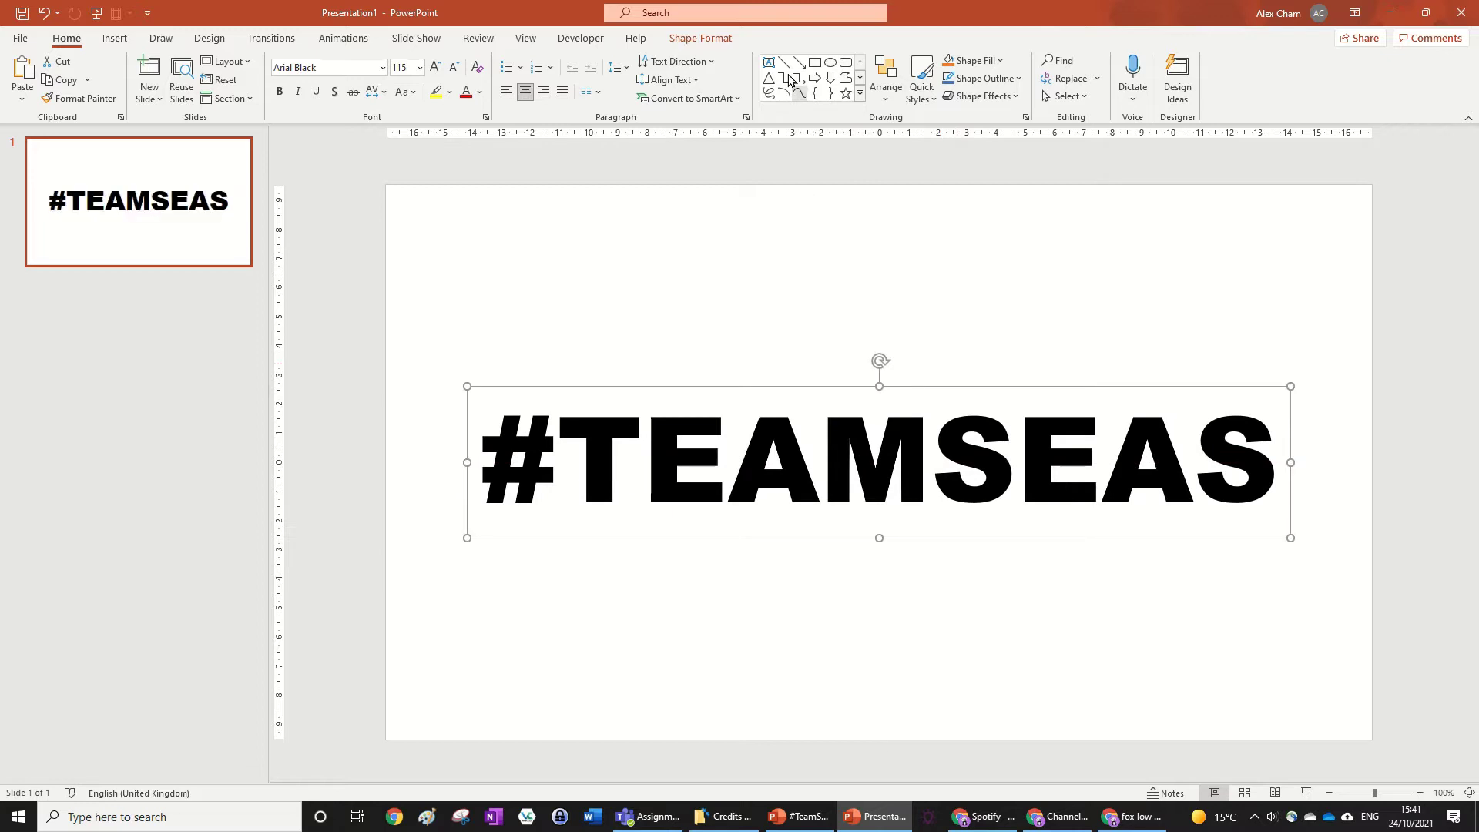
click(713, 38)
click(1086, 61)
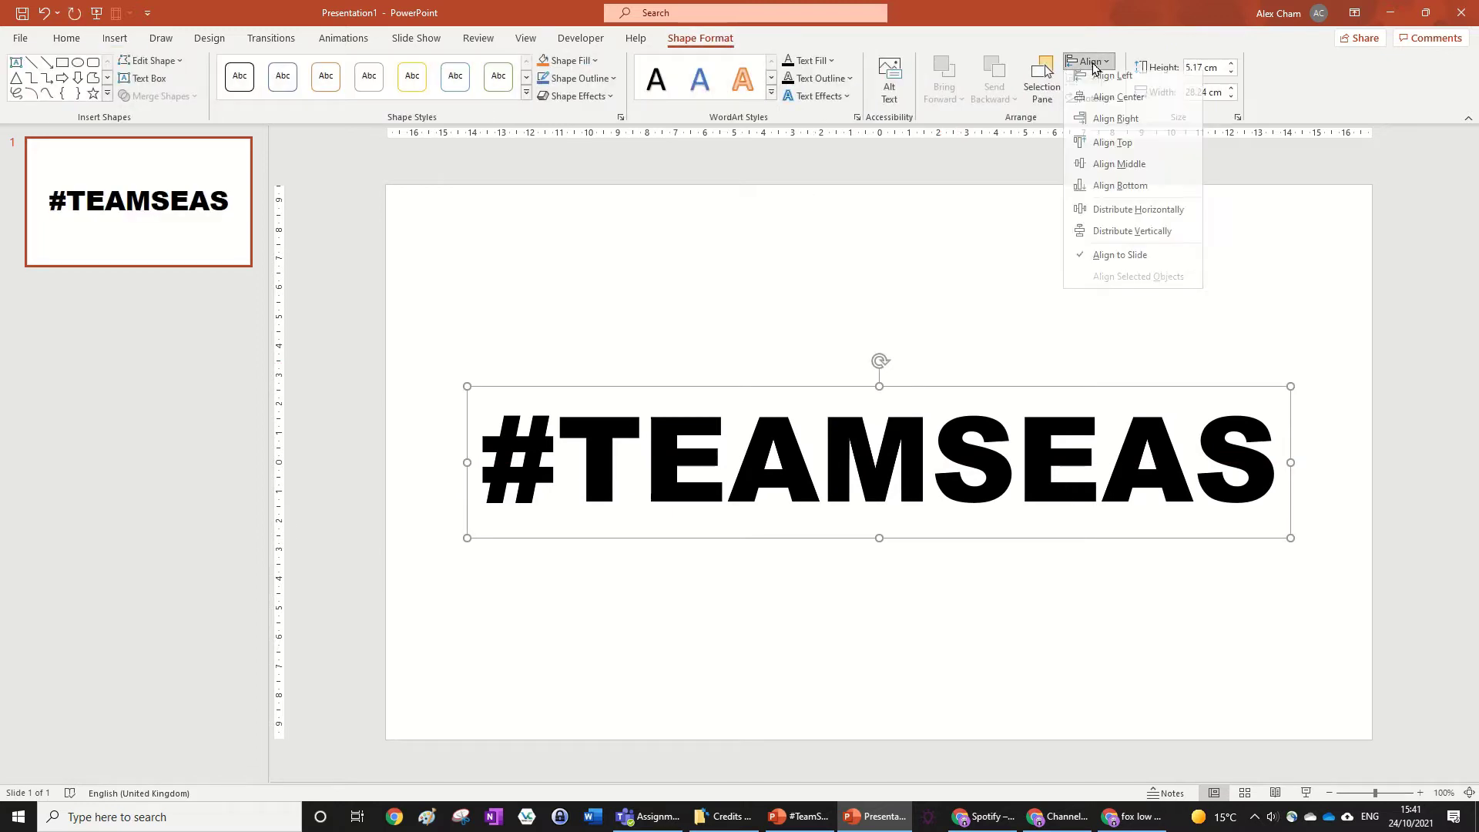
click(1130, 171)
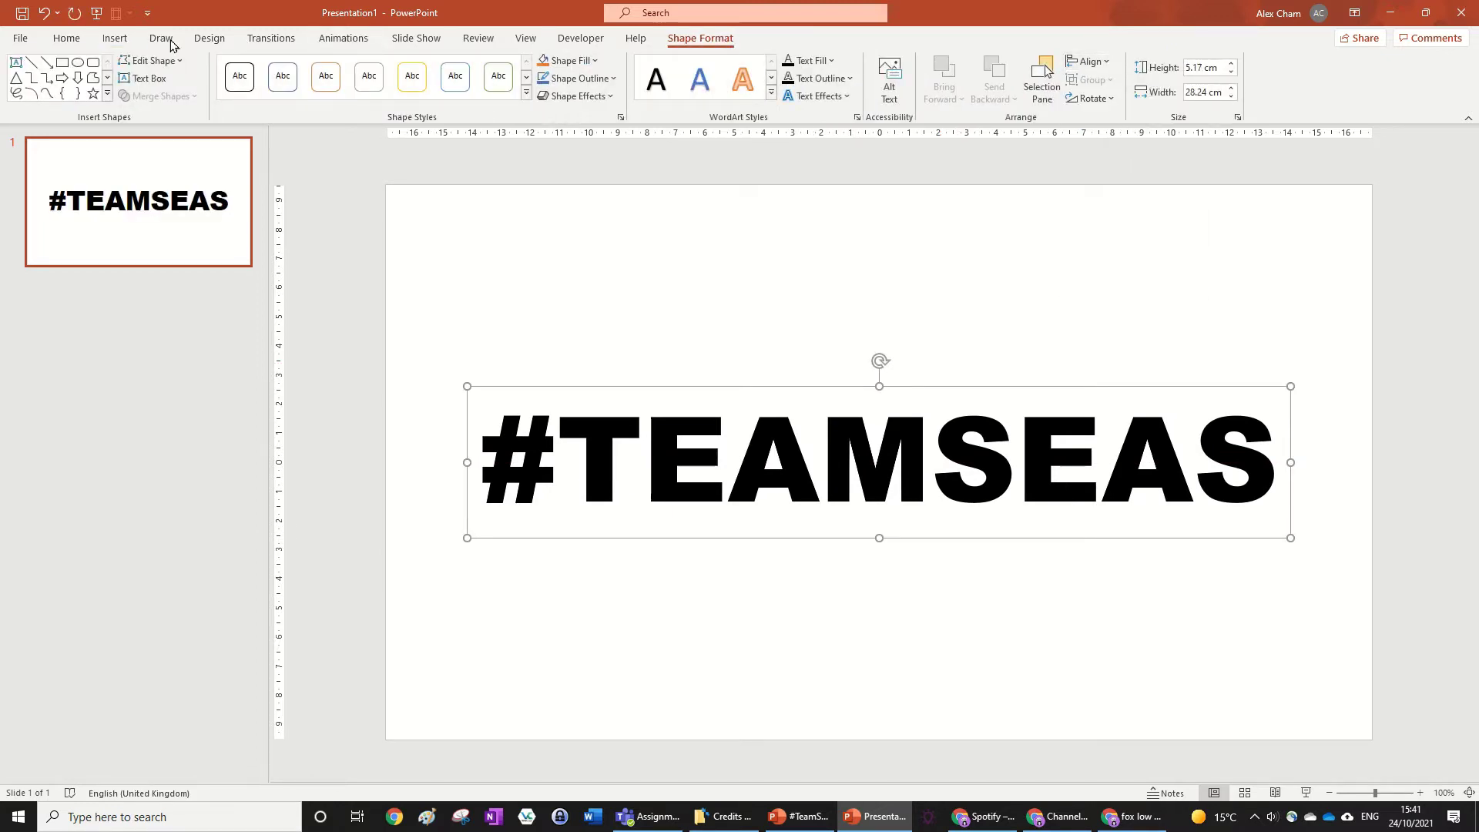
Draw a rectangle fitted to the whole slide with white fill and no outline.
click(63, 63)
drag(384, 183, 1371, 739)
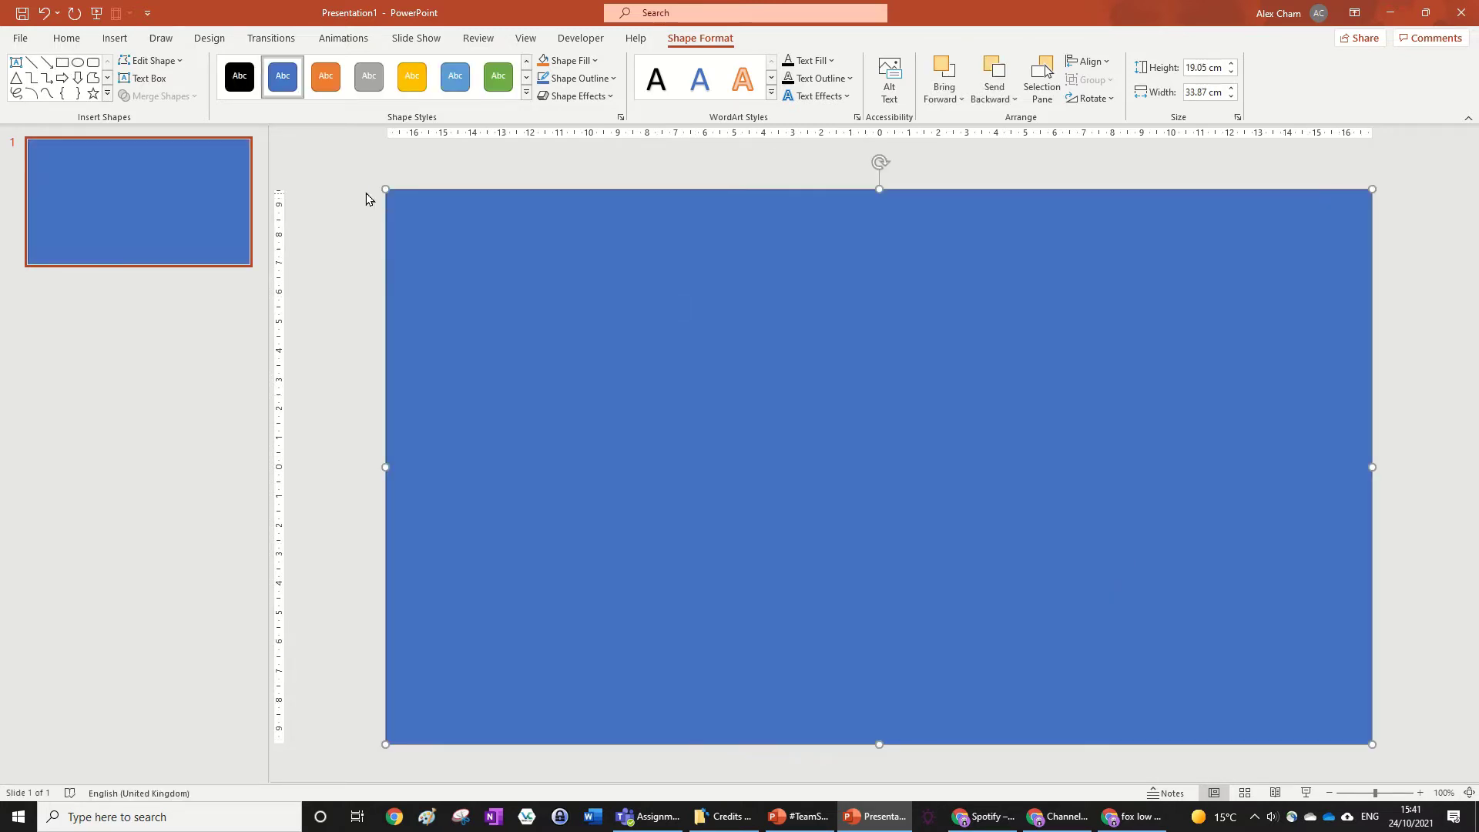
drag(388, 186, 385, 188)
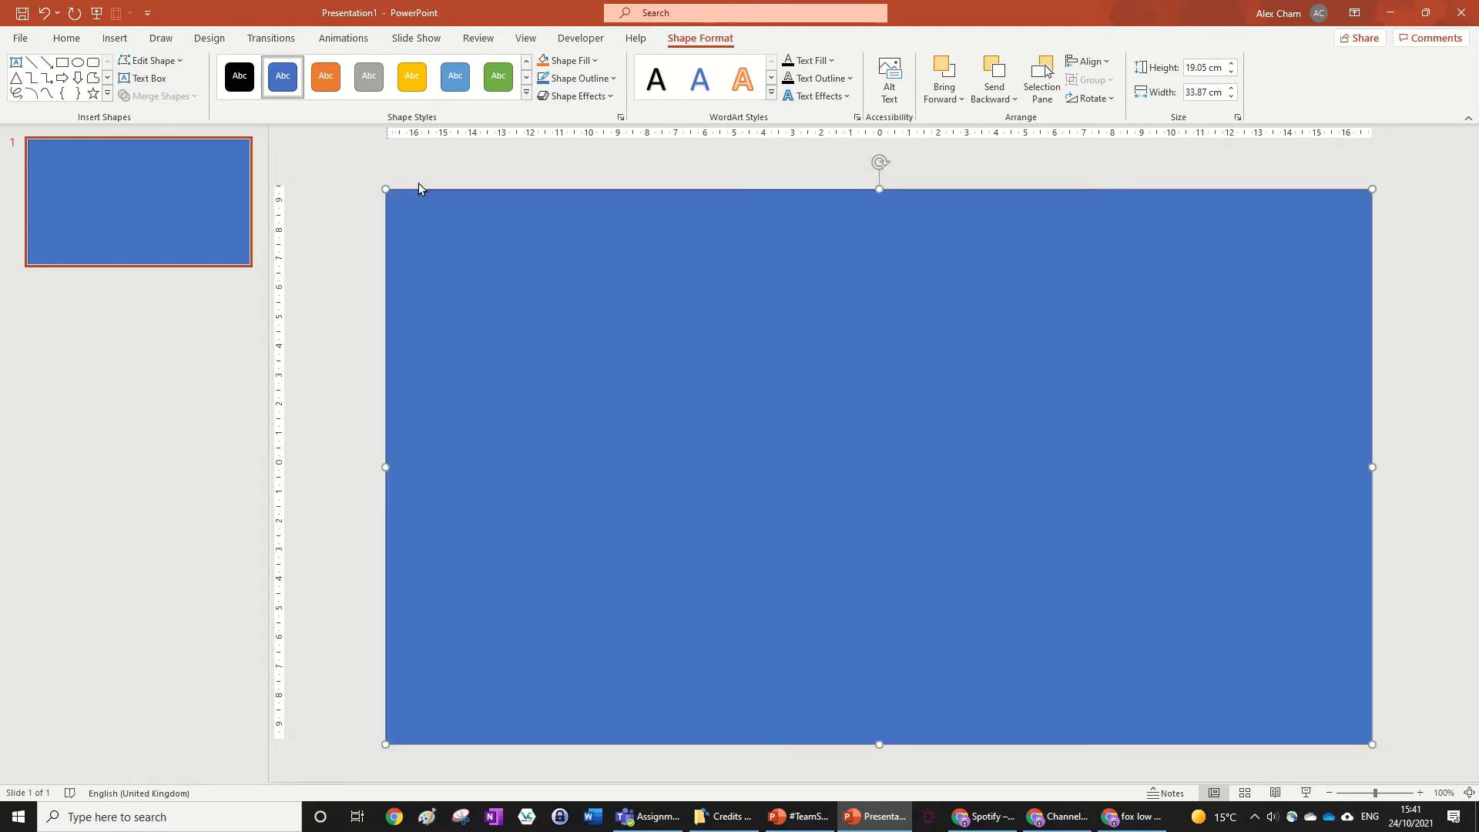
click(569, 60)
click(550, 98)
click(574, 79)
click(568, 241)
Send the rectangle behind the text, then Merge Shapes > Subtract the #TEAMSEAS lettering.
click(993, 86)
click(1056, 122)
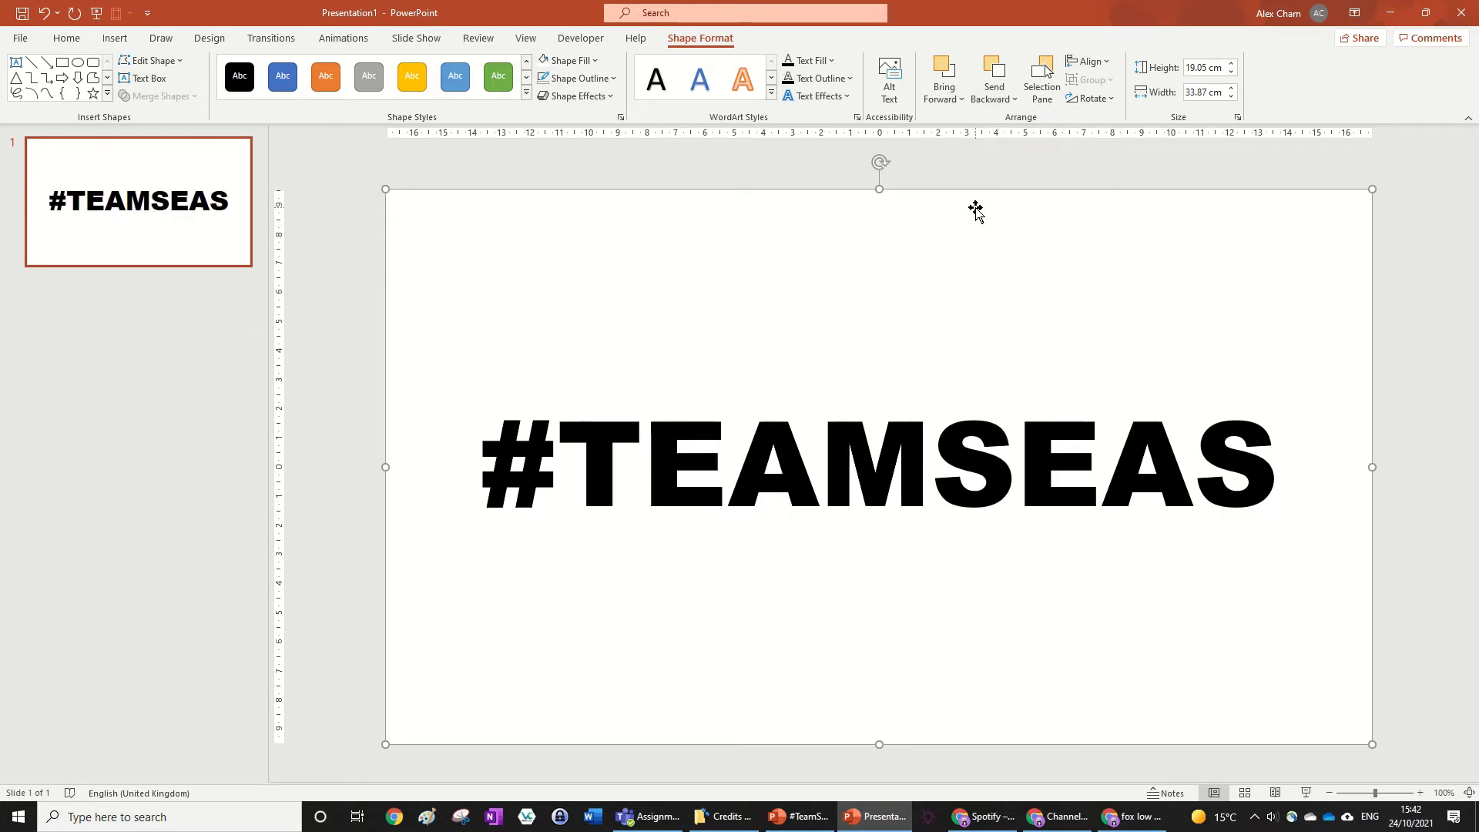
shift+click(983, 443)
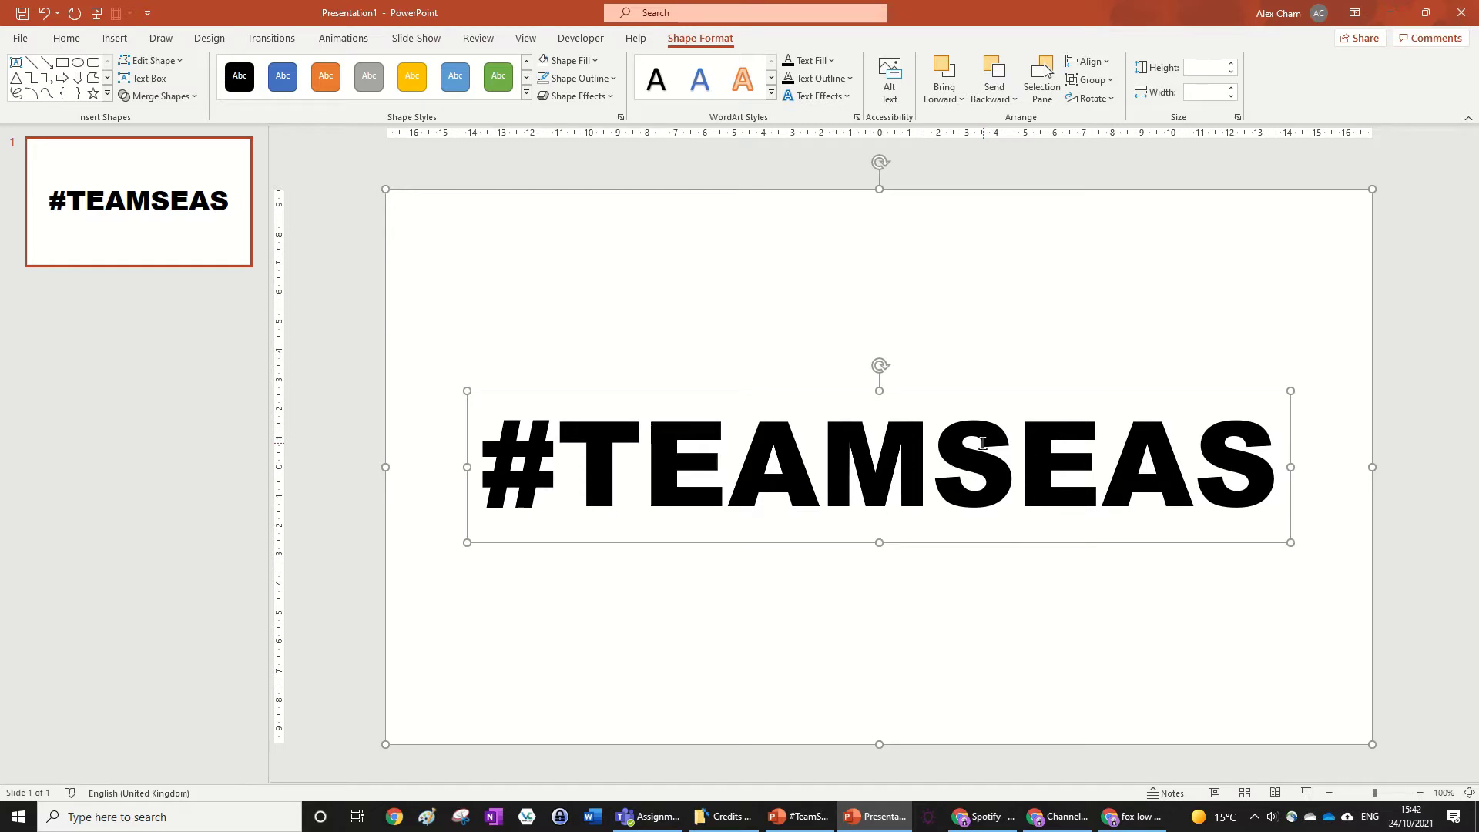
click(193, 97)
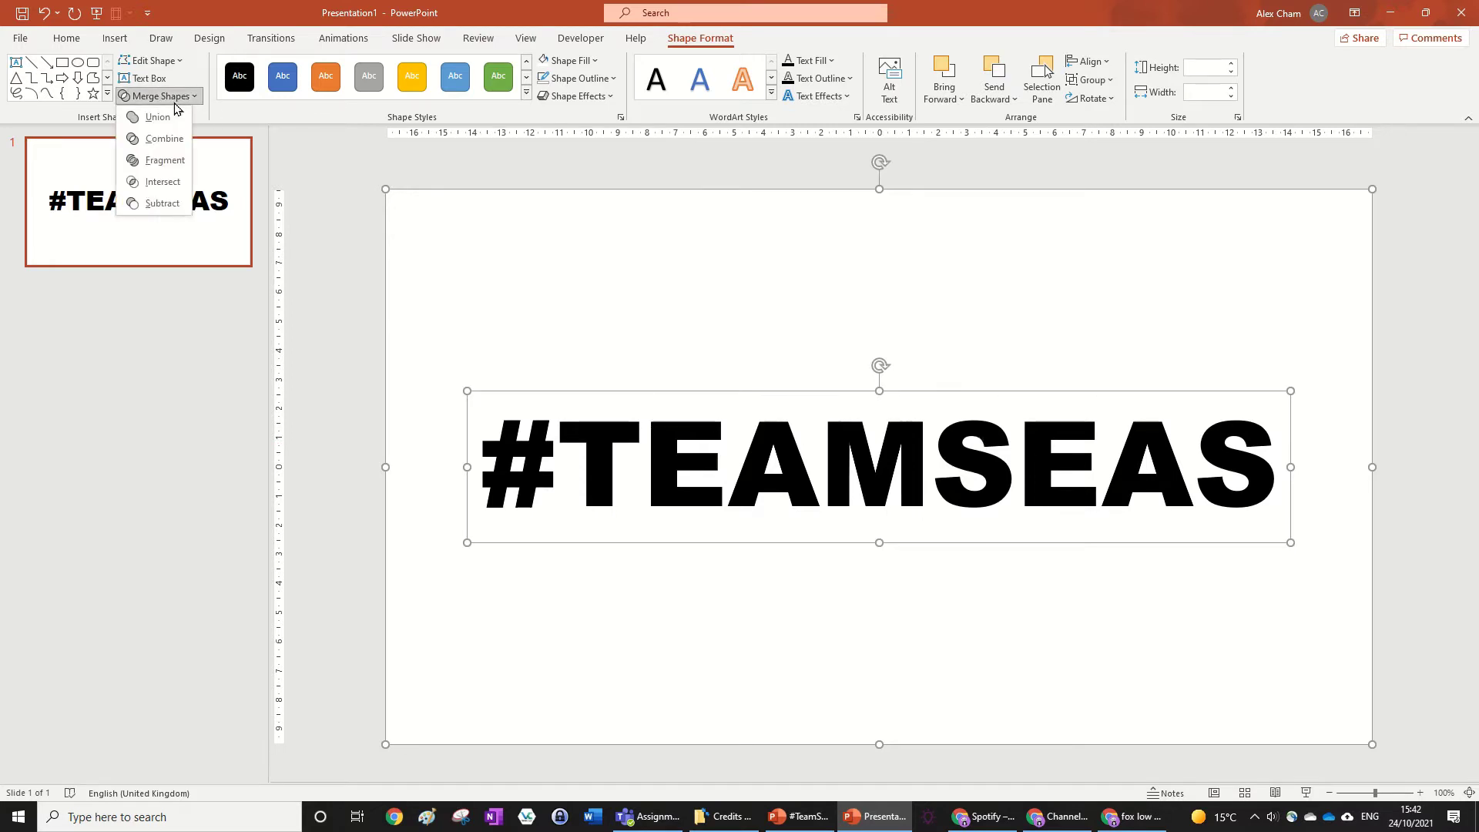
click(157, 205)
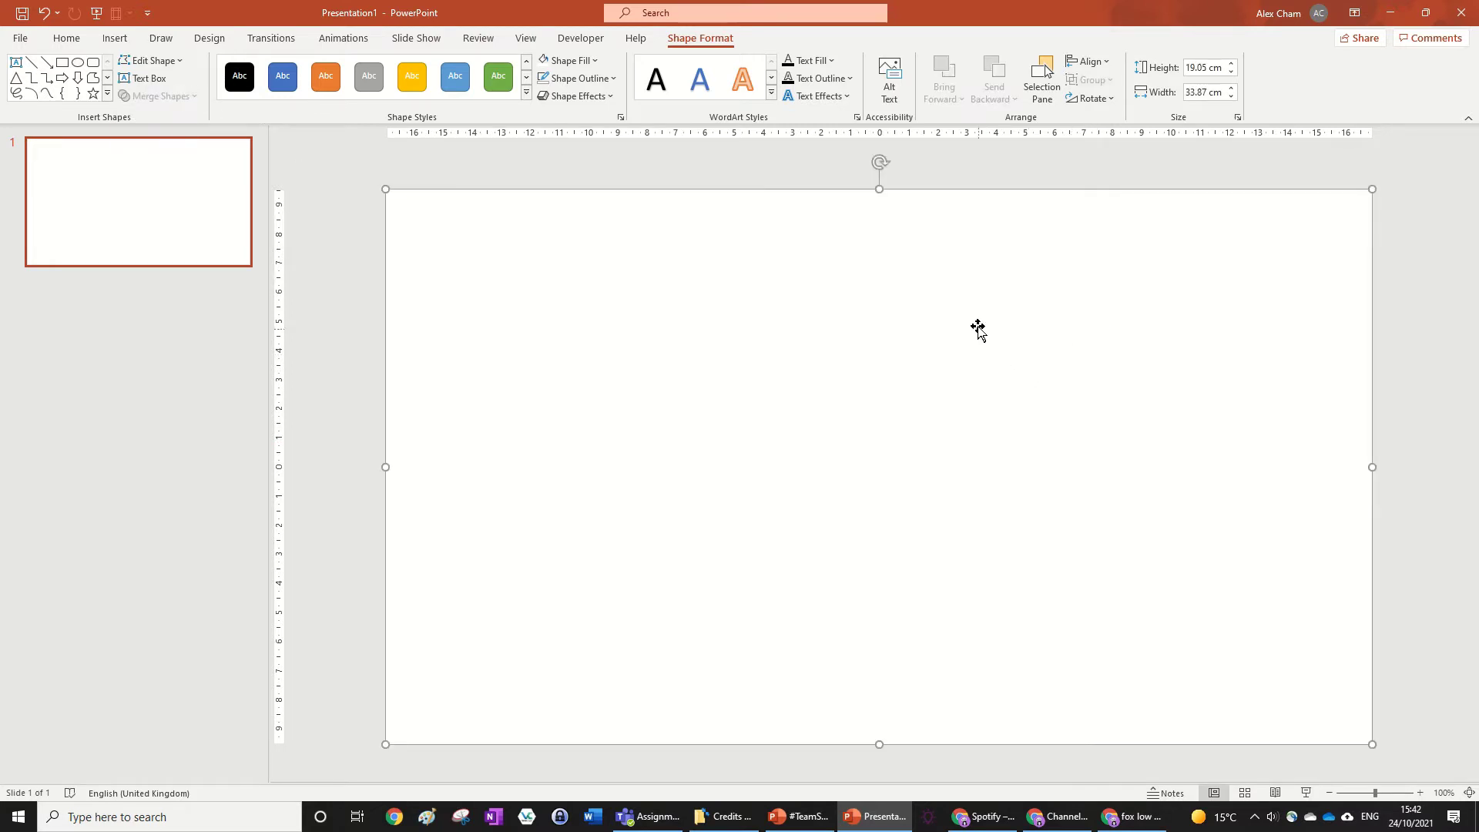
ctrl+scroll(976, 339, down, 8)
ctrl+scroll(1207, 472, up, 1)
ctrl+scroll(1145, 485, down, 1)
drag(996, 452, 1222, 357)
key(Escape)
ctrl+scroll(1124, 479, up, 5)
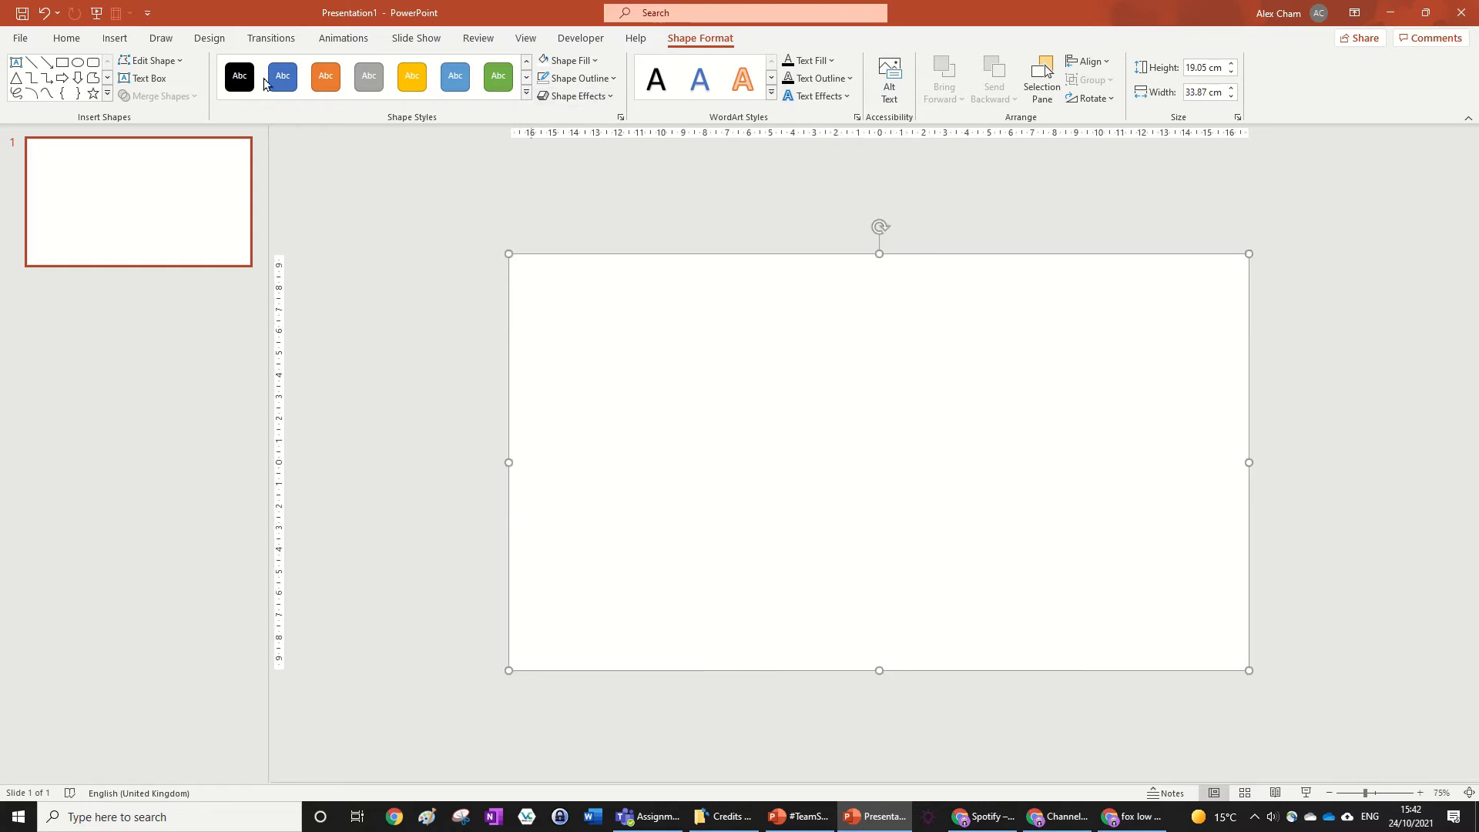
Draw a 2.79 × 4.37 cm oval and duplicate it into a row of eleven.
click(83, 40)
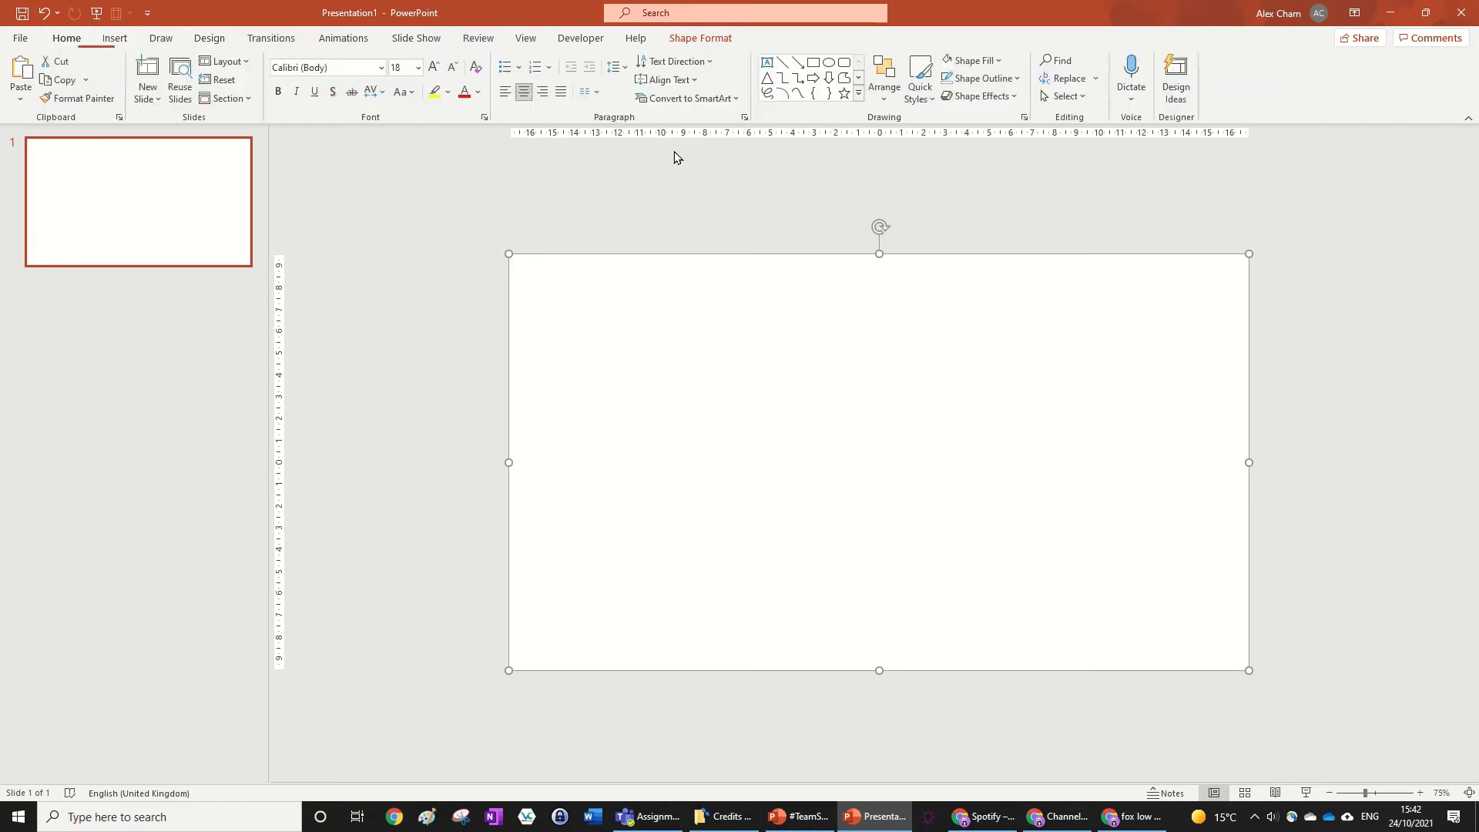
click(830, 62)
drag(562, 440, 716, 471)
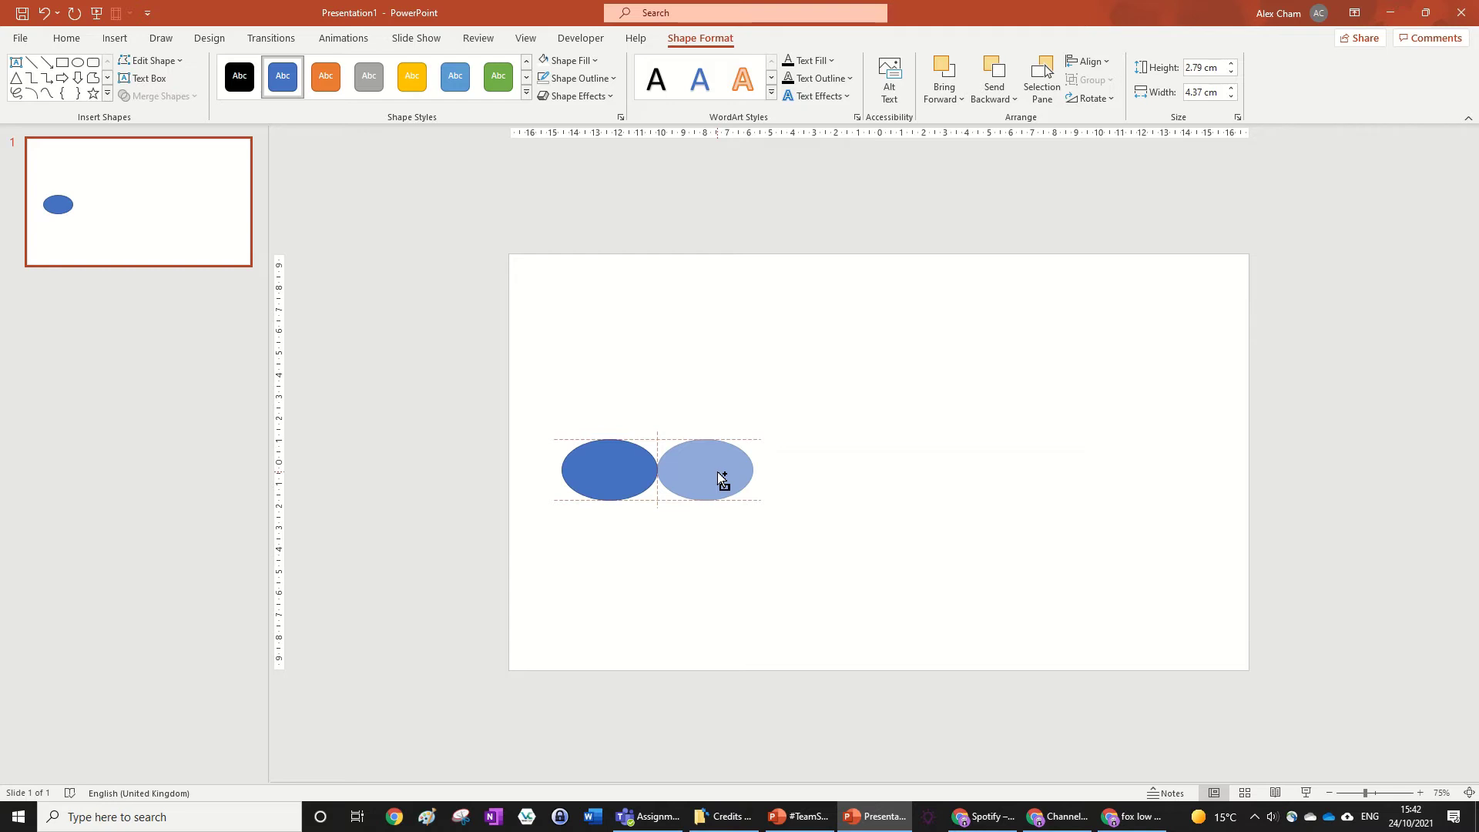
drag(718, 477, 719, 478)
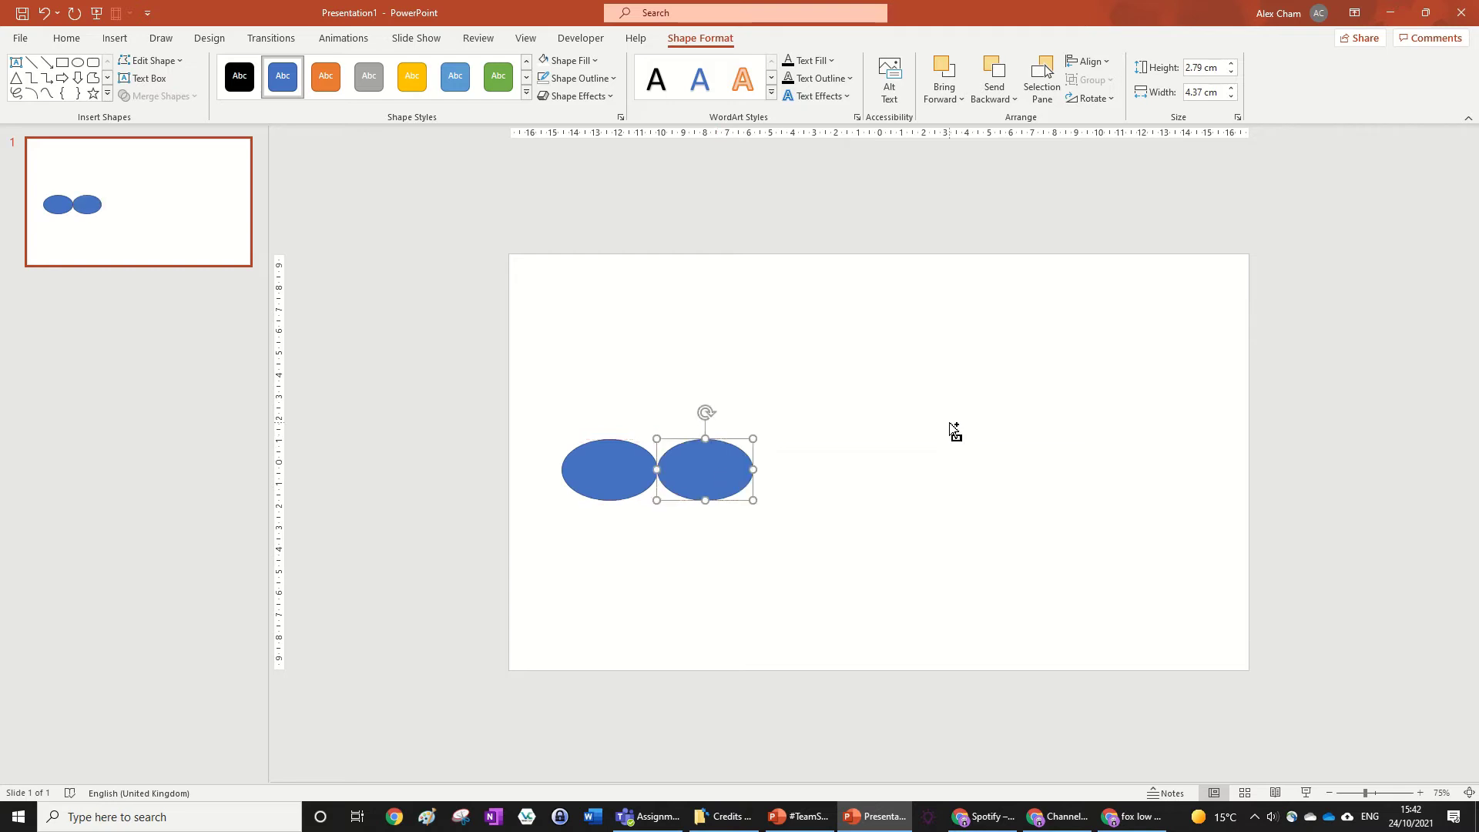
key(ctrl+d)
key(ctrl+d)
key(ctrl+d)
key(ctrl+d)
key(ctrl+d)
key(ctrl+d)
key(ctrl+d)
key(ctrl+d)
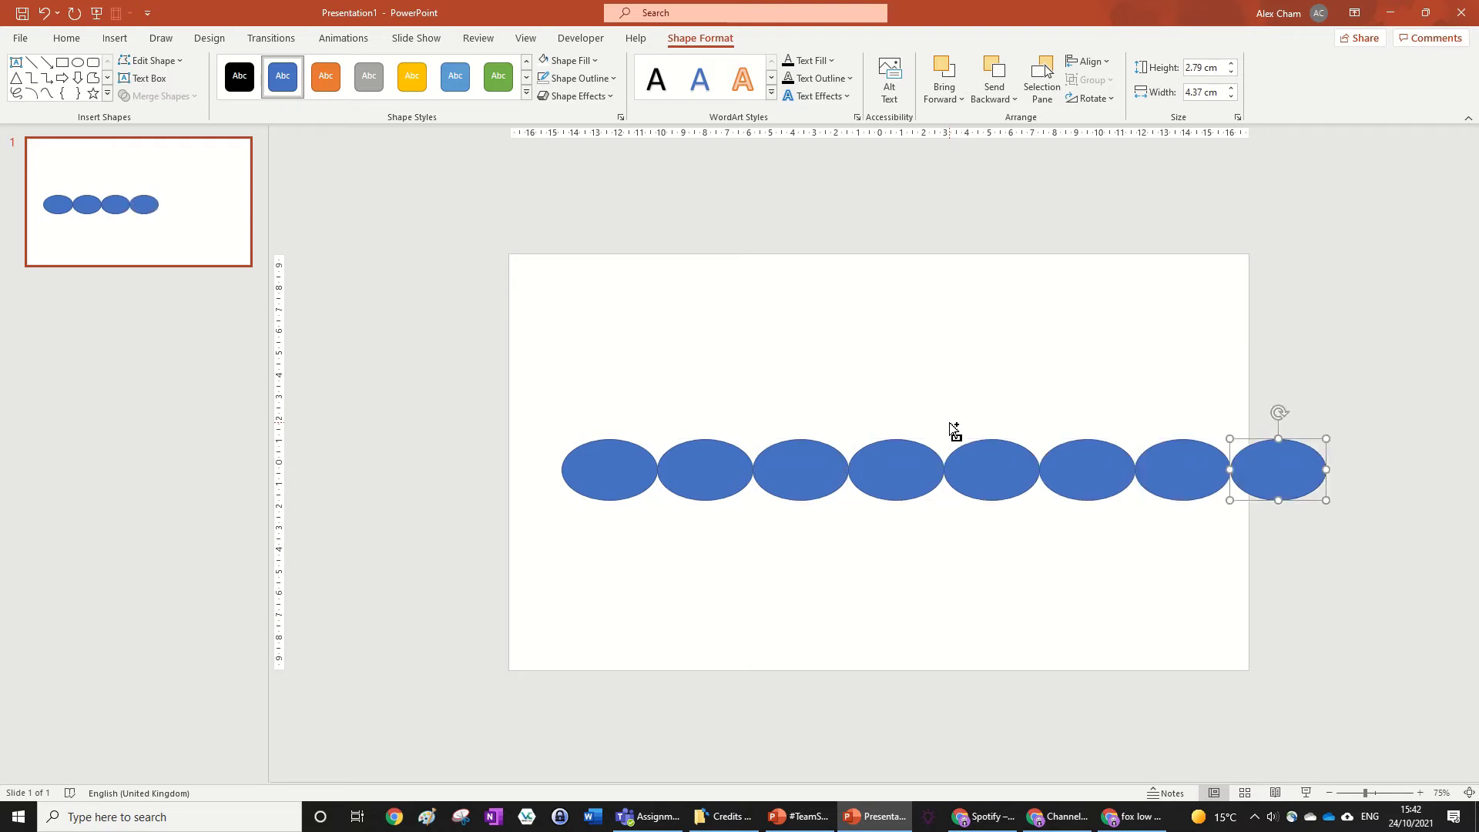
scroll(948, 420, down, 1)
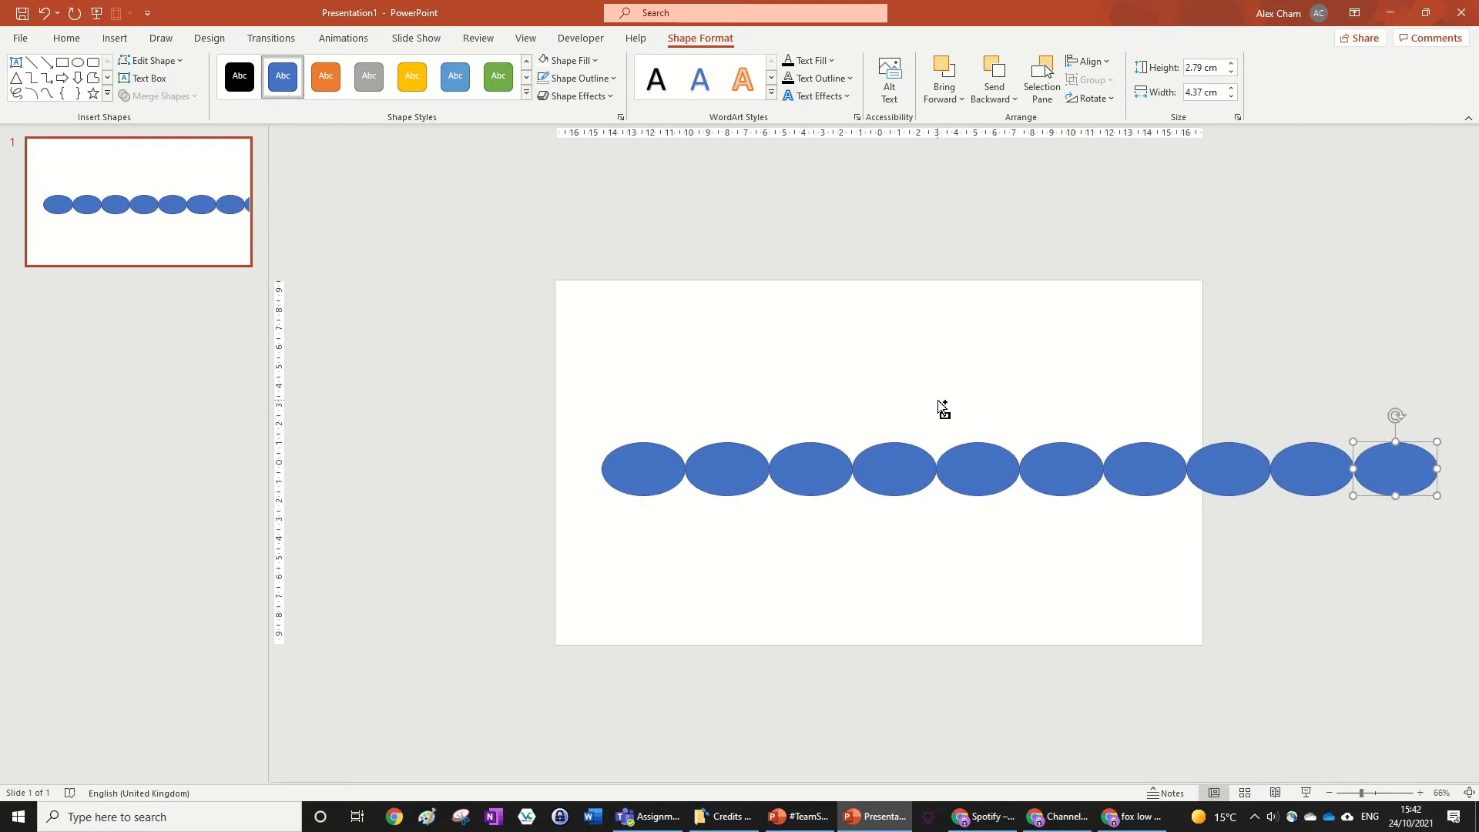
key(ctrl+d)
scroll(941, 408, down, 3)
Select all eleven ovals and fill them with the Standard Colors blue.
drag(1290, 496, 708, 416)
click(700, 37)
click(566, 60)
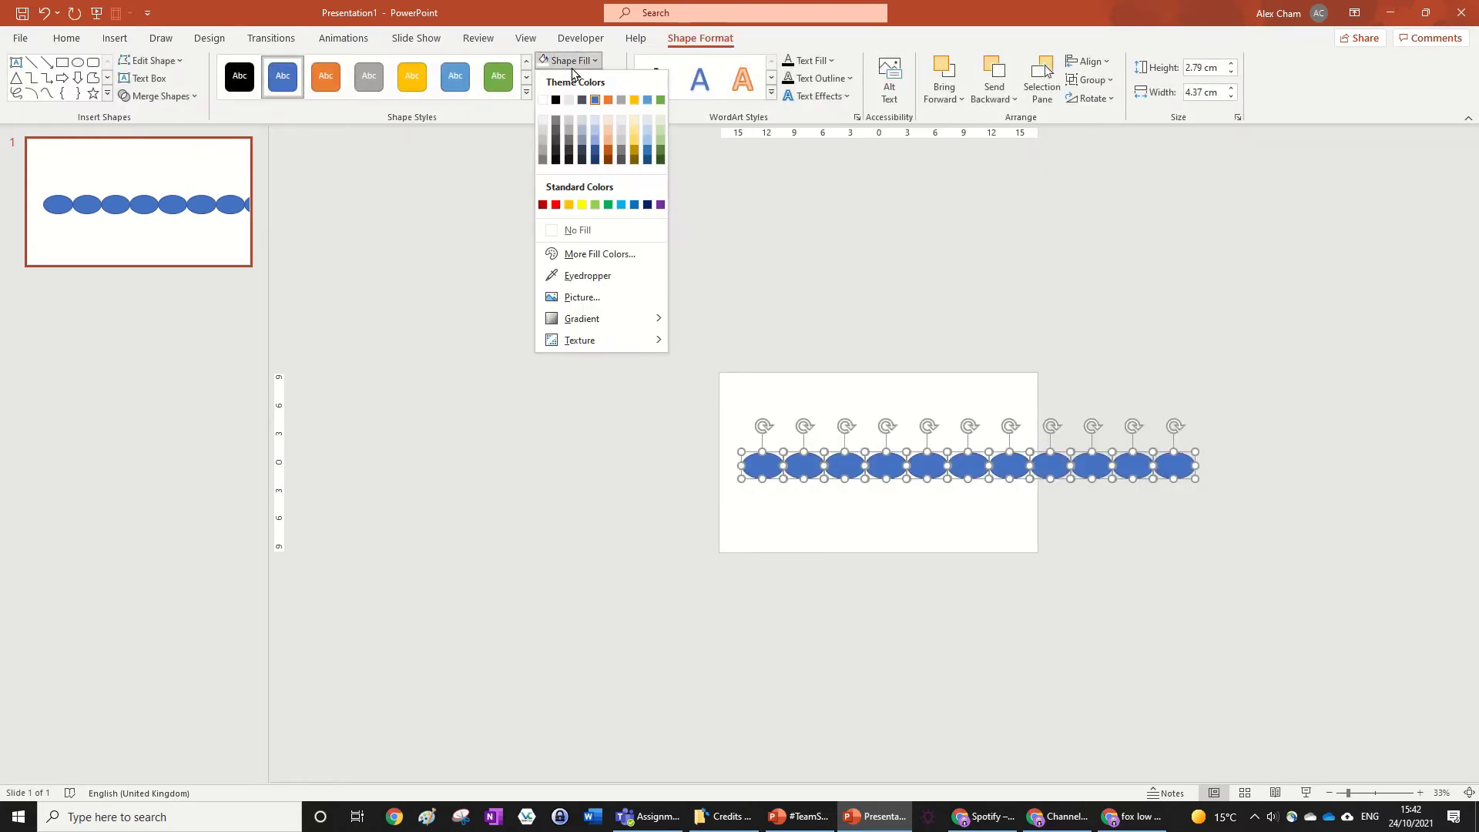
click(634, 205)
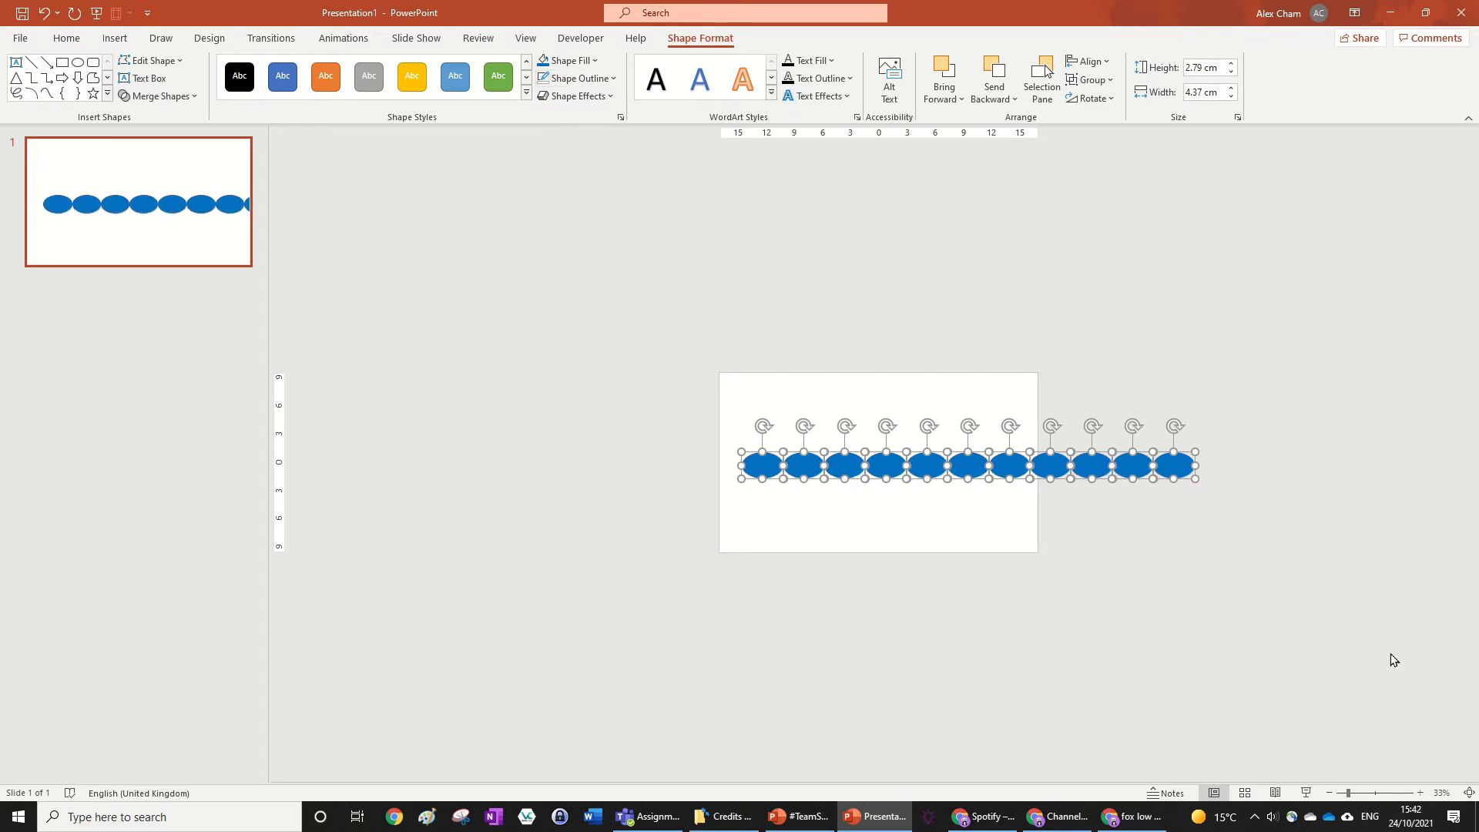
scroll(1259, 560, up, 2)
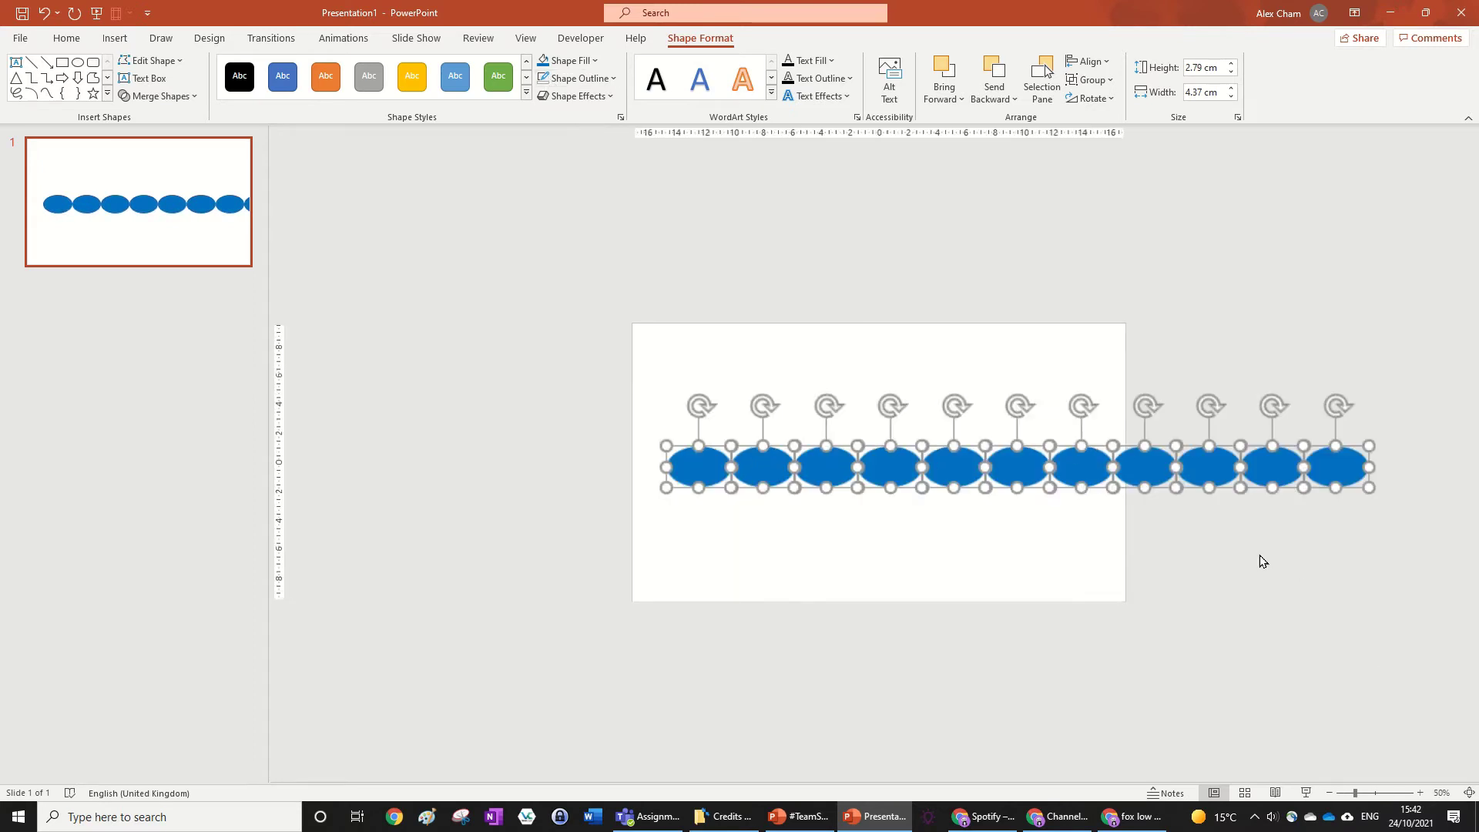
scroll(1259, 560, down, 2)
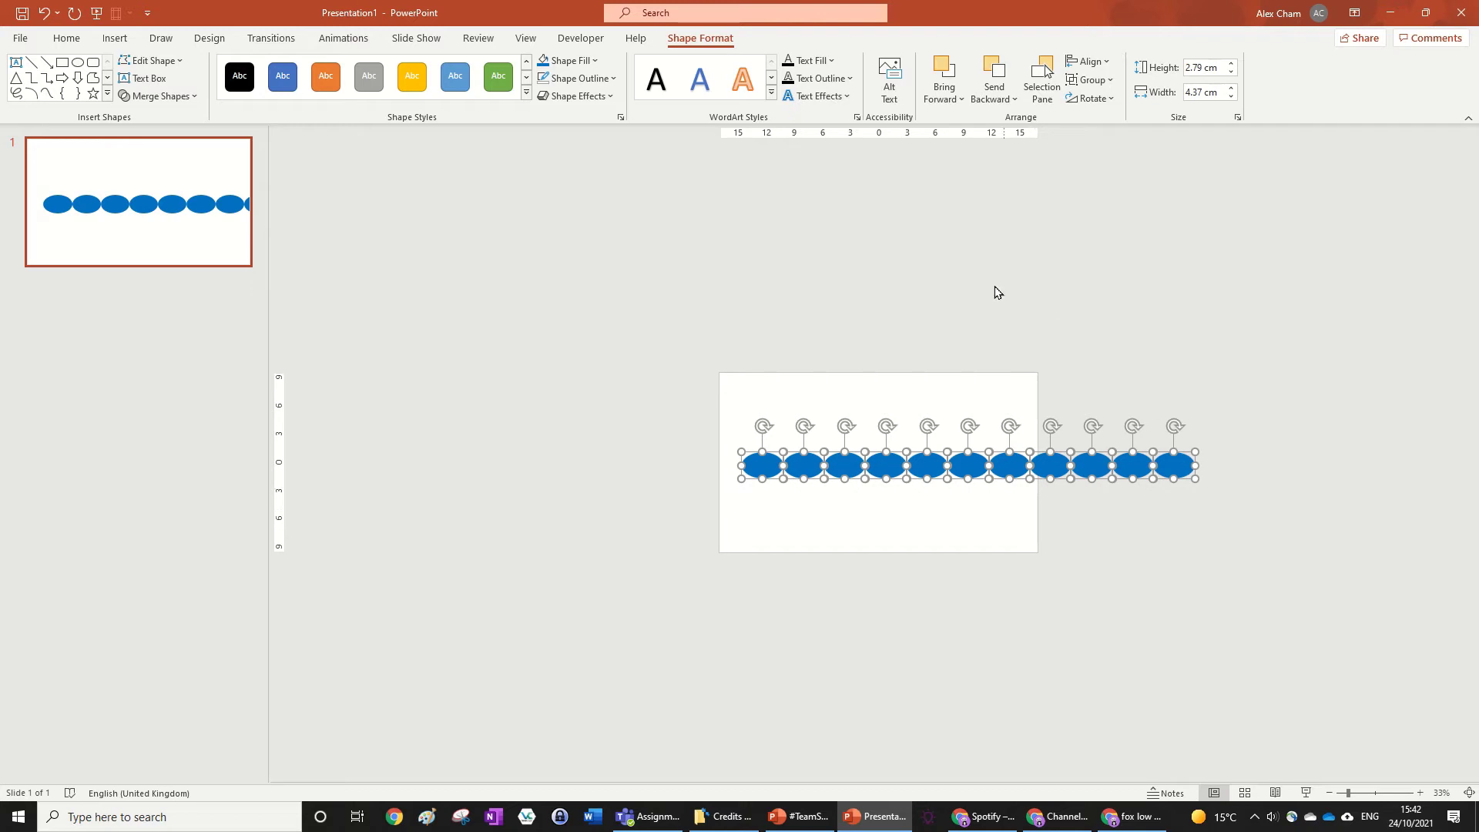
Draw a rectangle beneath the ovals and recolour it to the ovals' blue.
click(66, 39)
click(815, 62)
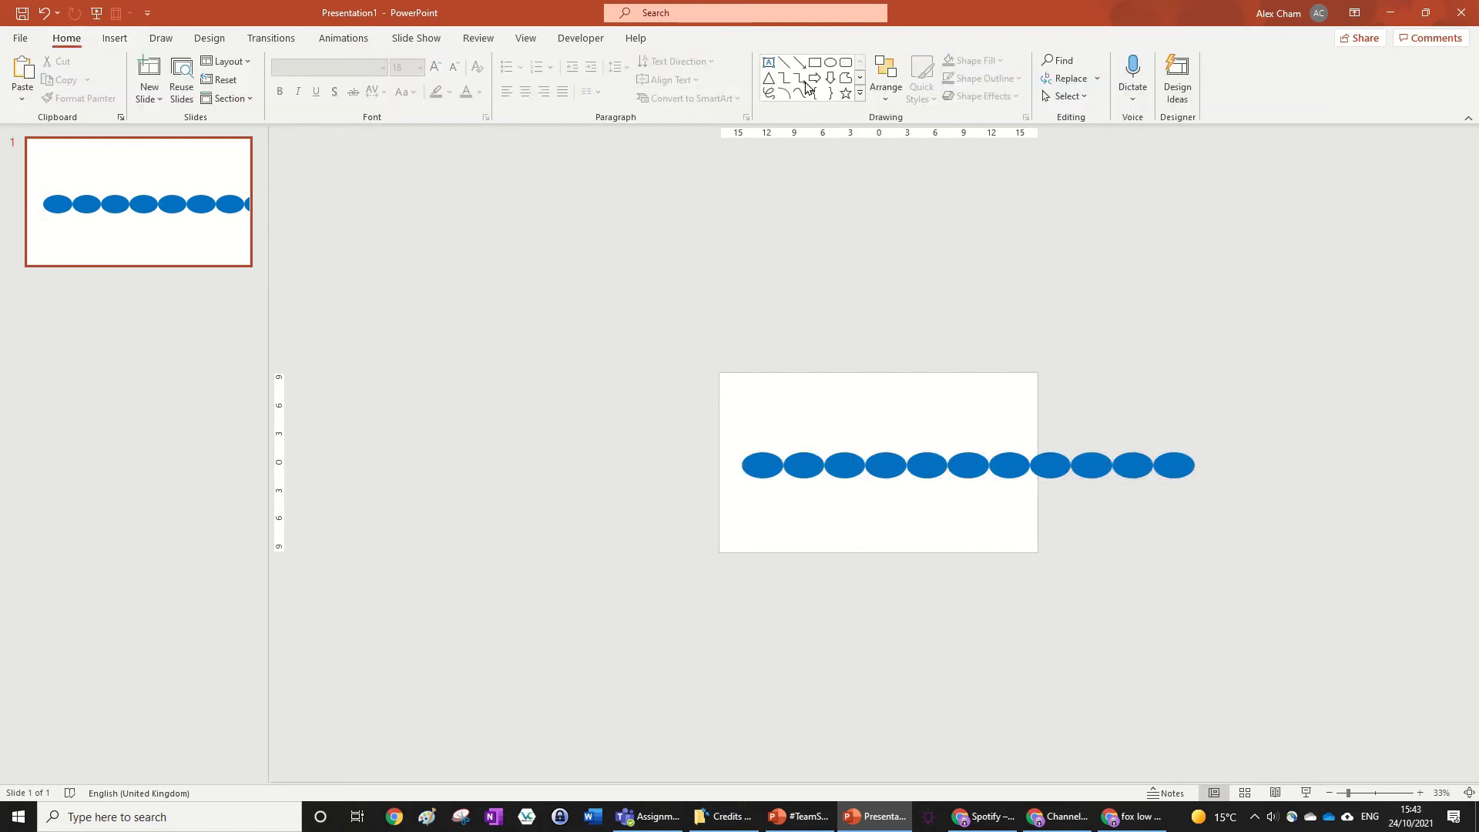
drag(743, 464, 1194, 625)
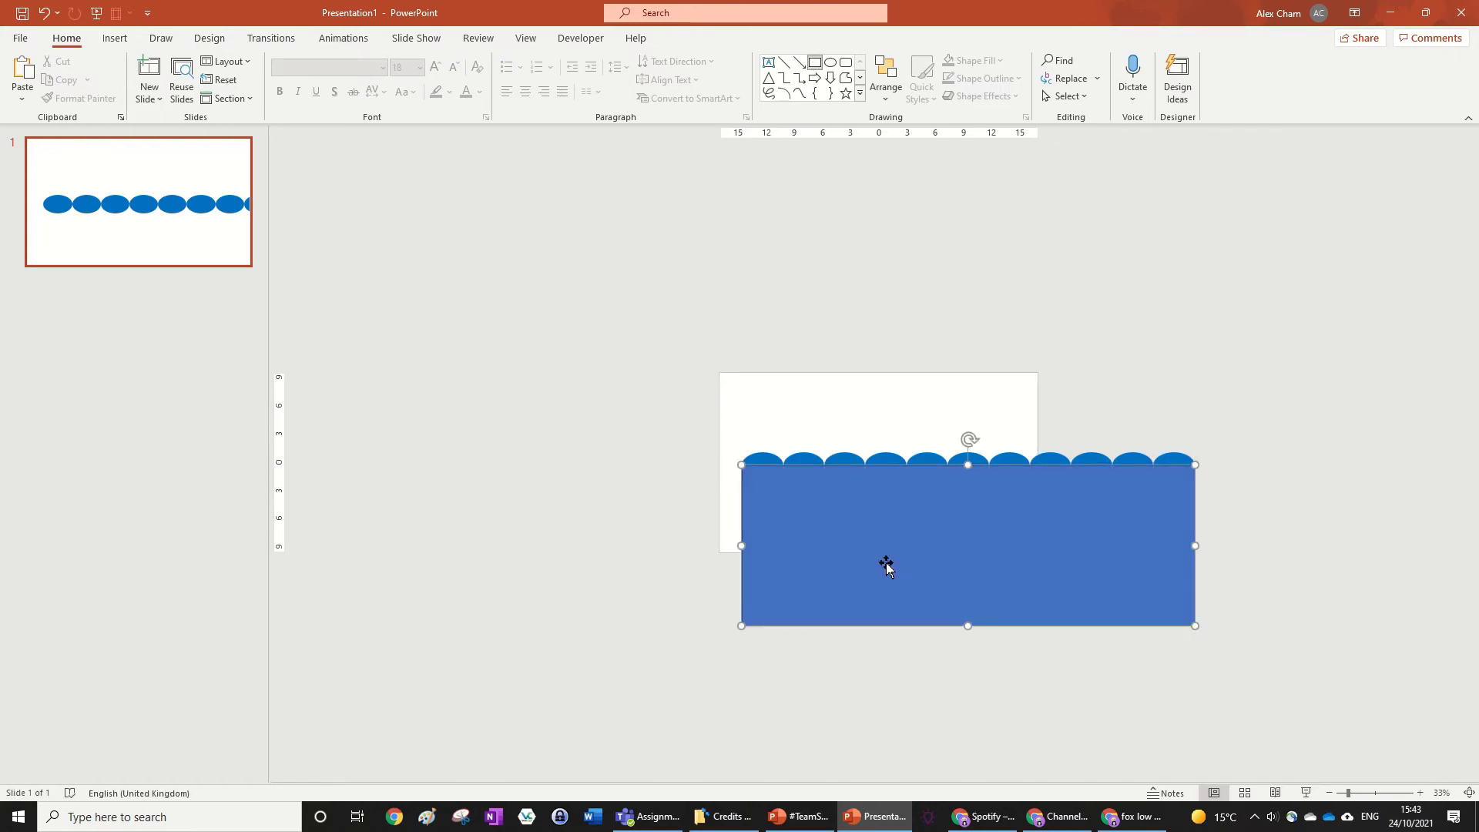
click(743, 543)
click(745, 541)
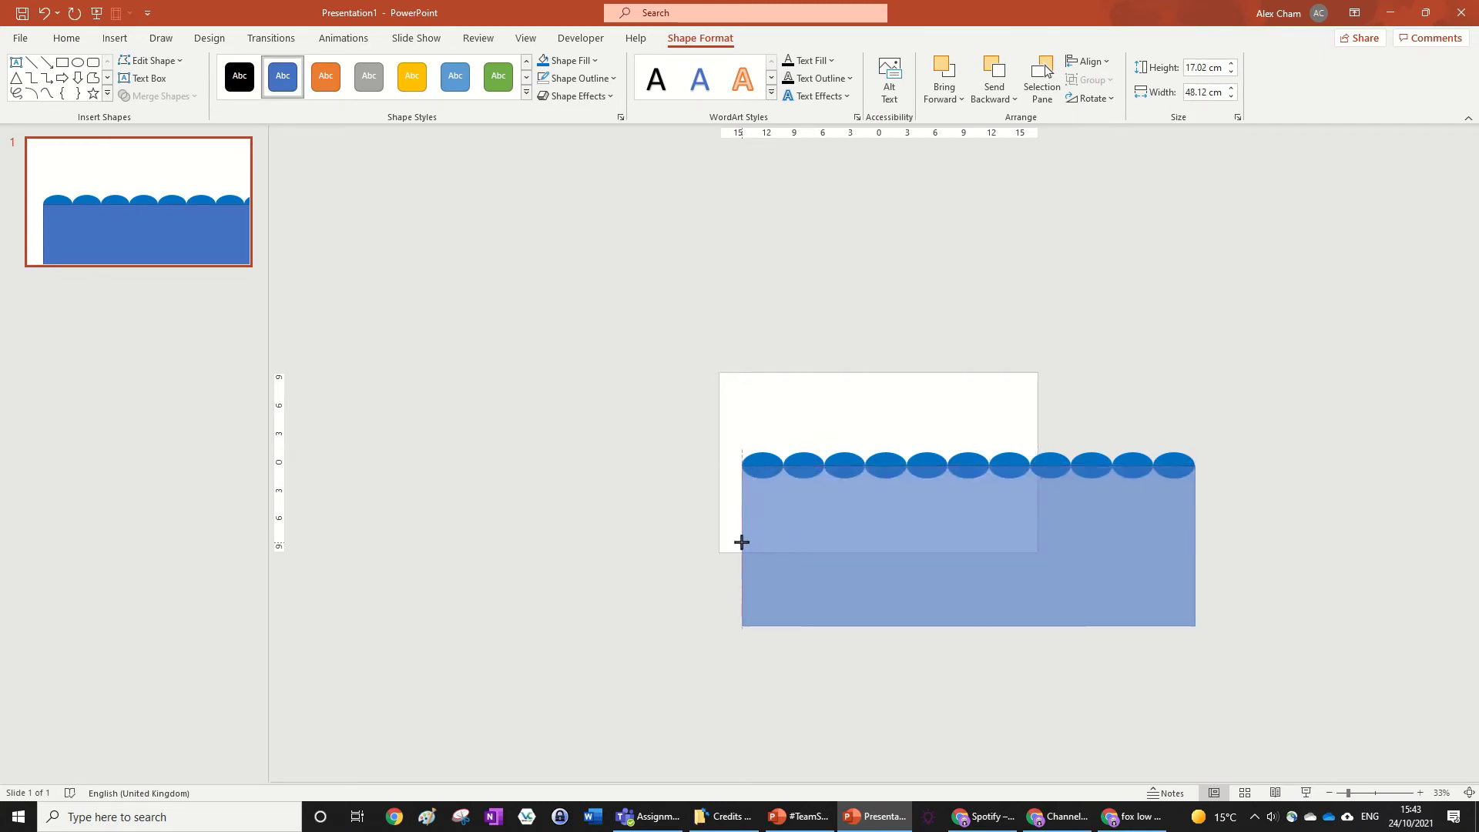
drag(966, 462, 965, 462)
click(963, 405)
click(1264, 616)
click(1120, 516)
click(543, 69)
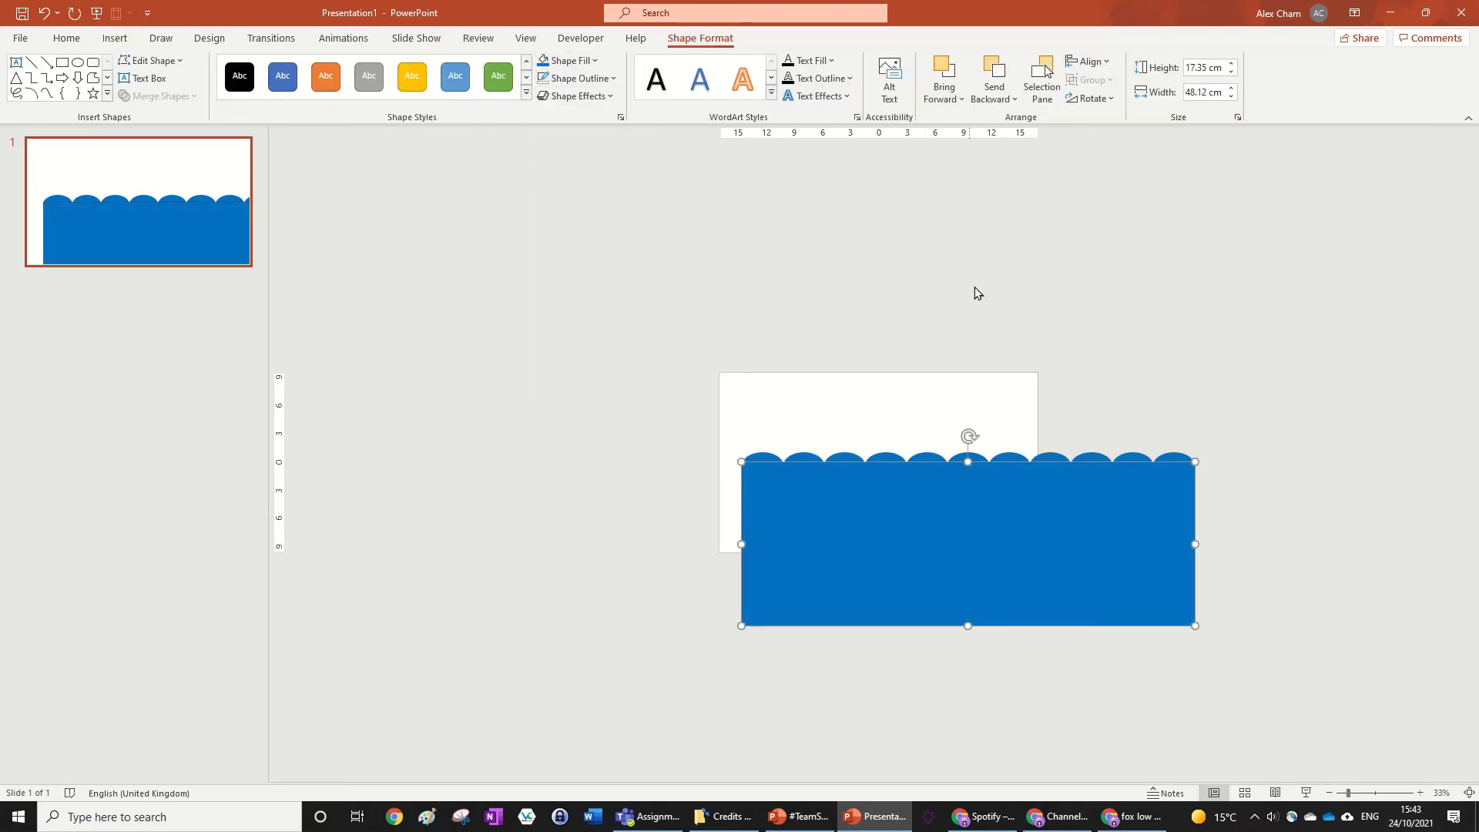
click(1240, 516)
Reposition the scalloped water shape and send it behind the white cutout rectangle.
click(906, 507)
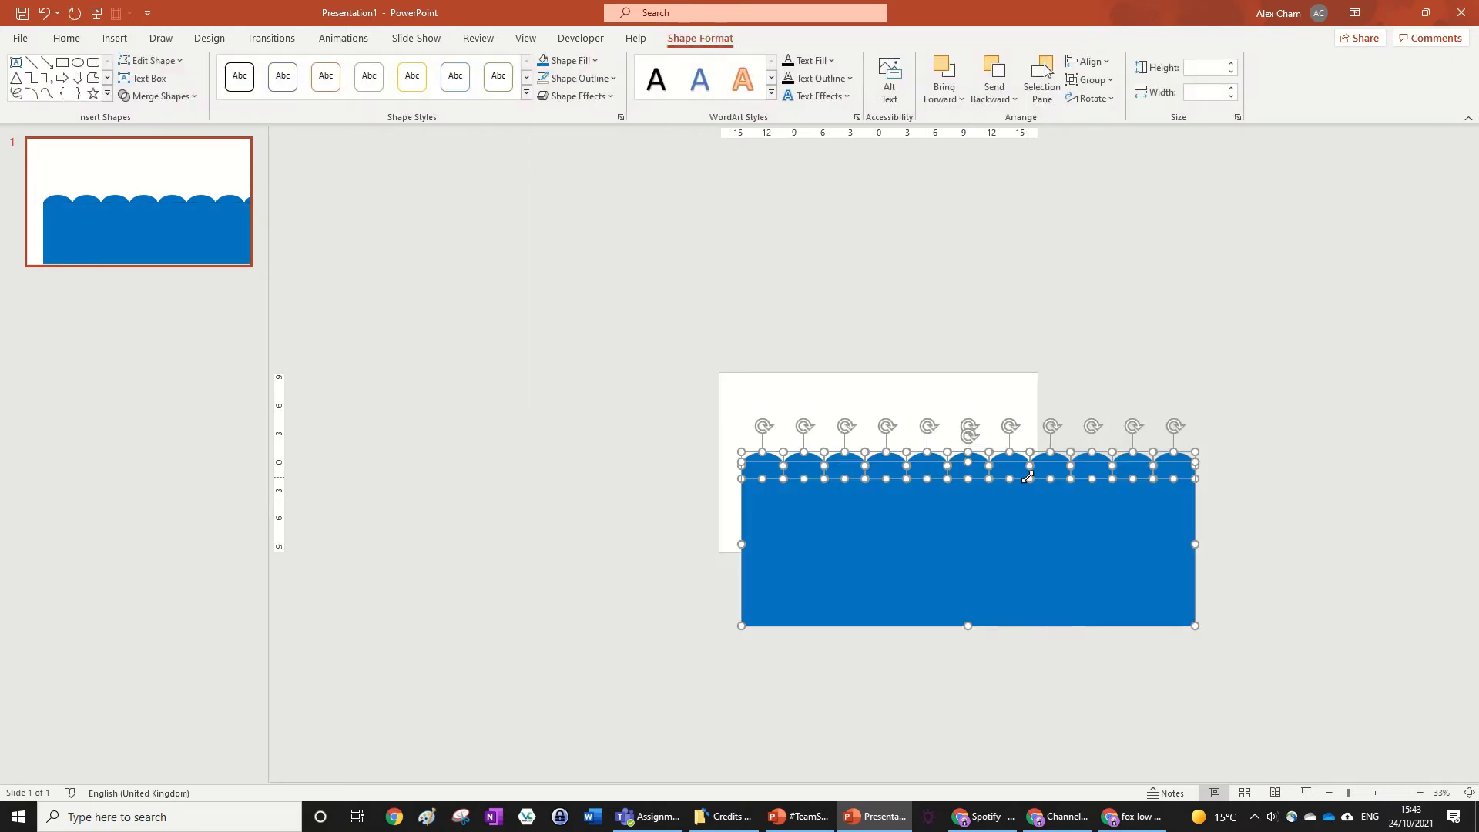
drag(1061, 498, 1080, 525)
click(993, 98)
click(1008, 141)
drag(1149, 562, 1194, 507)
Add more scallop copies past the right edge and widen the blue body beneath them.
click(1153, 492)
key(ctrl+d)
key(ctrl+d)
key(ctrl+d)
click(1159, 565)
drag(1171, 583, 1335, 574)
Apply a Lines motion path to the water group and drag its end point up-left.
click(1017, 403)
click(343, 38)
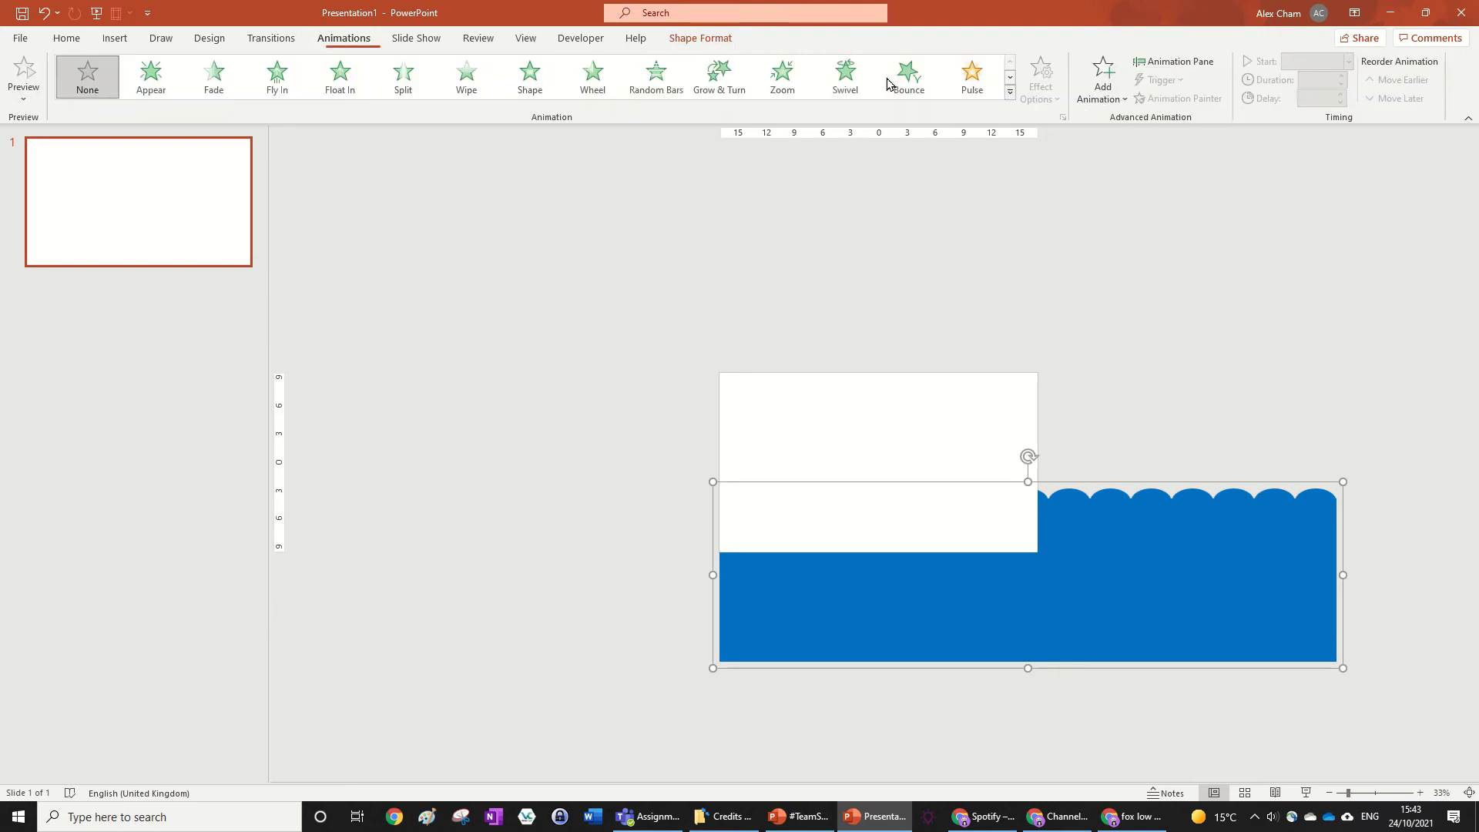
click(1009, 93)
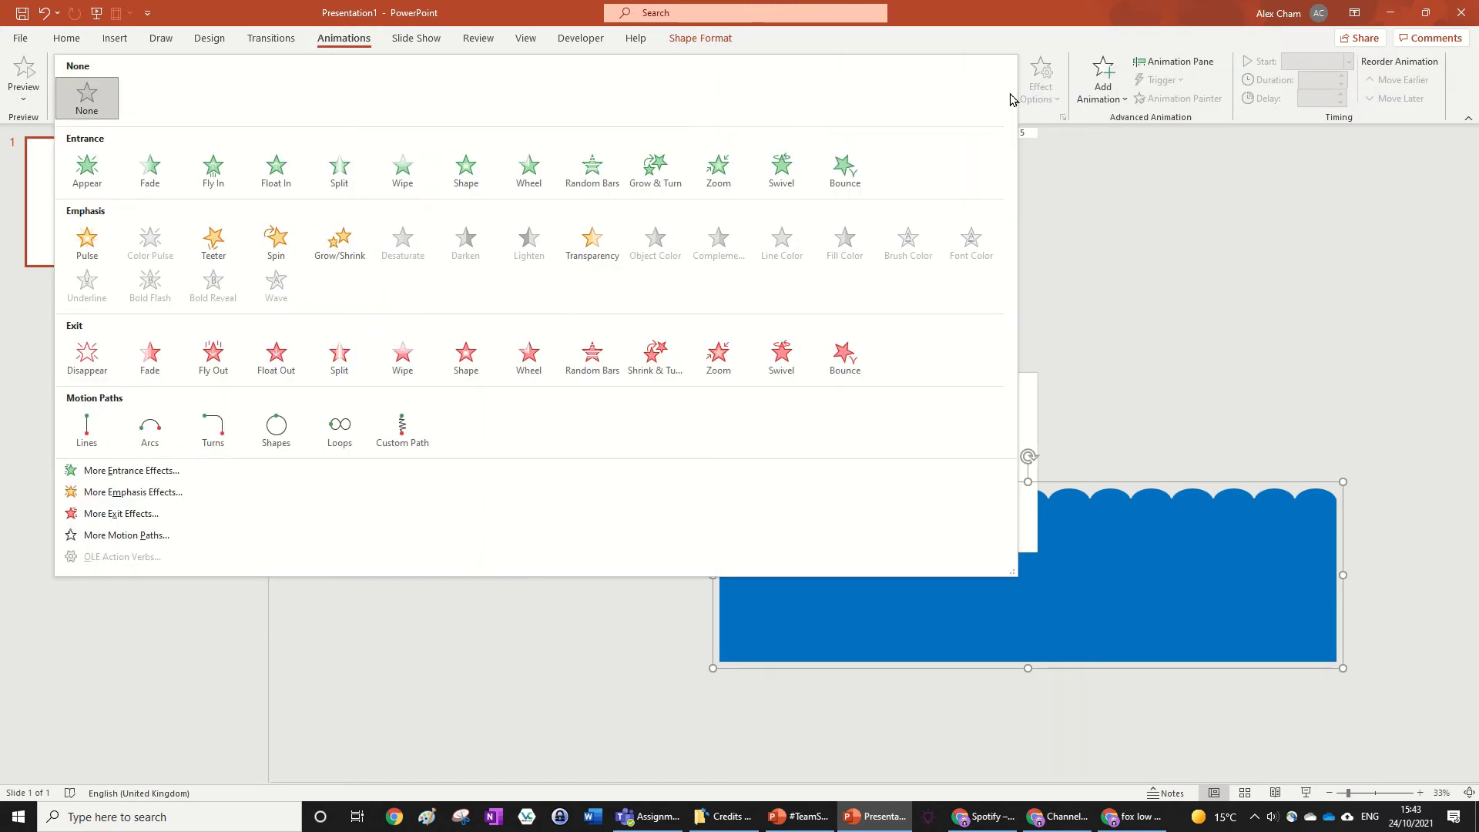
click(100, 435)
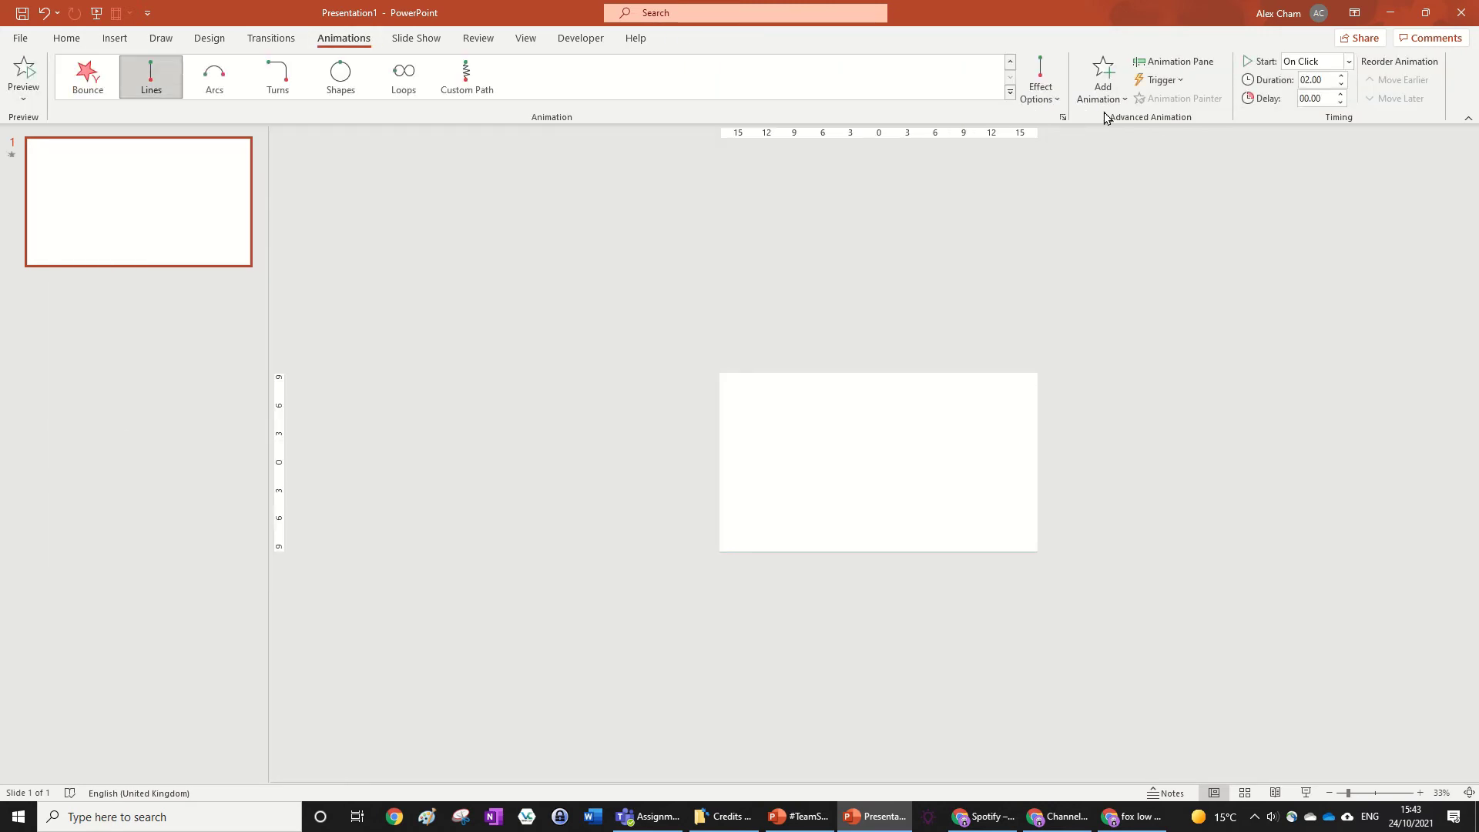
click(1172, 62)
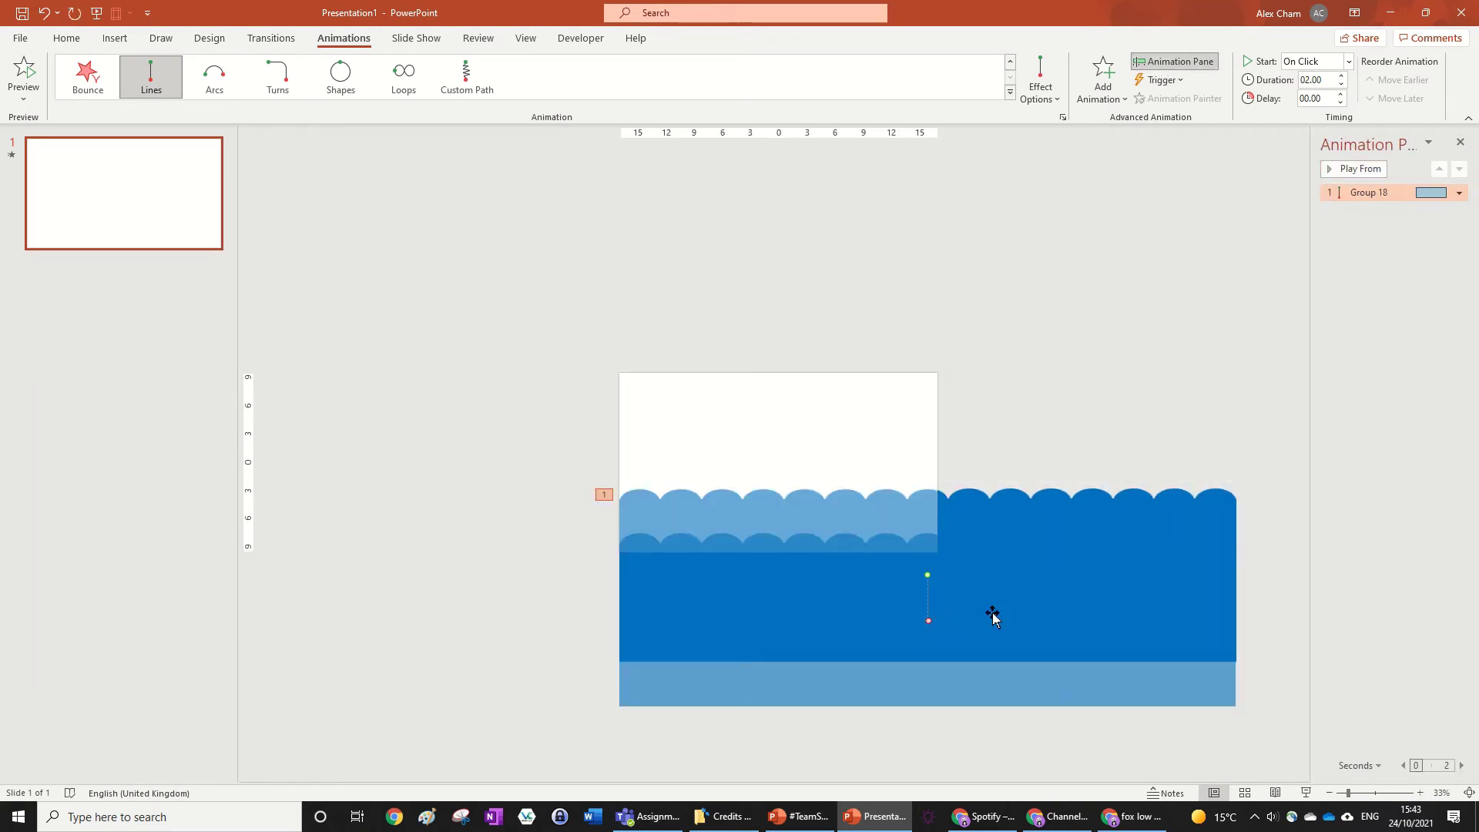
drag(928, 620, 701, 497)
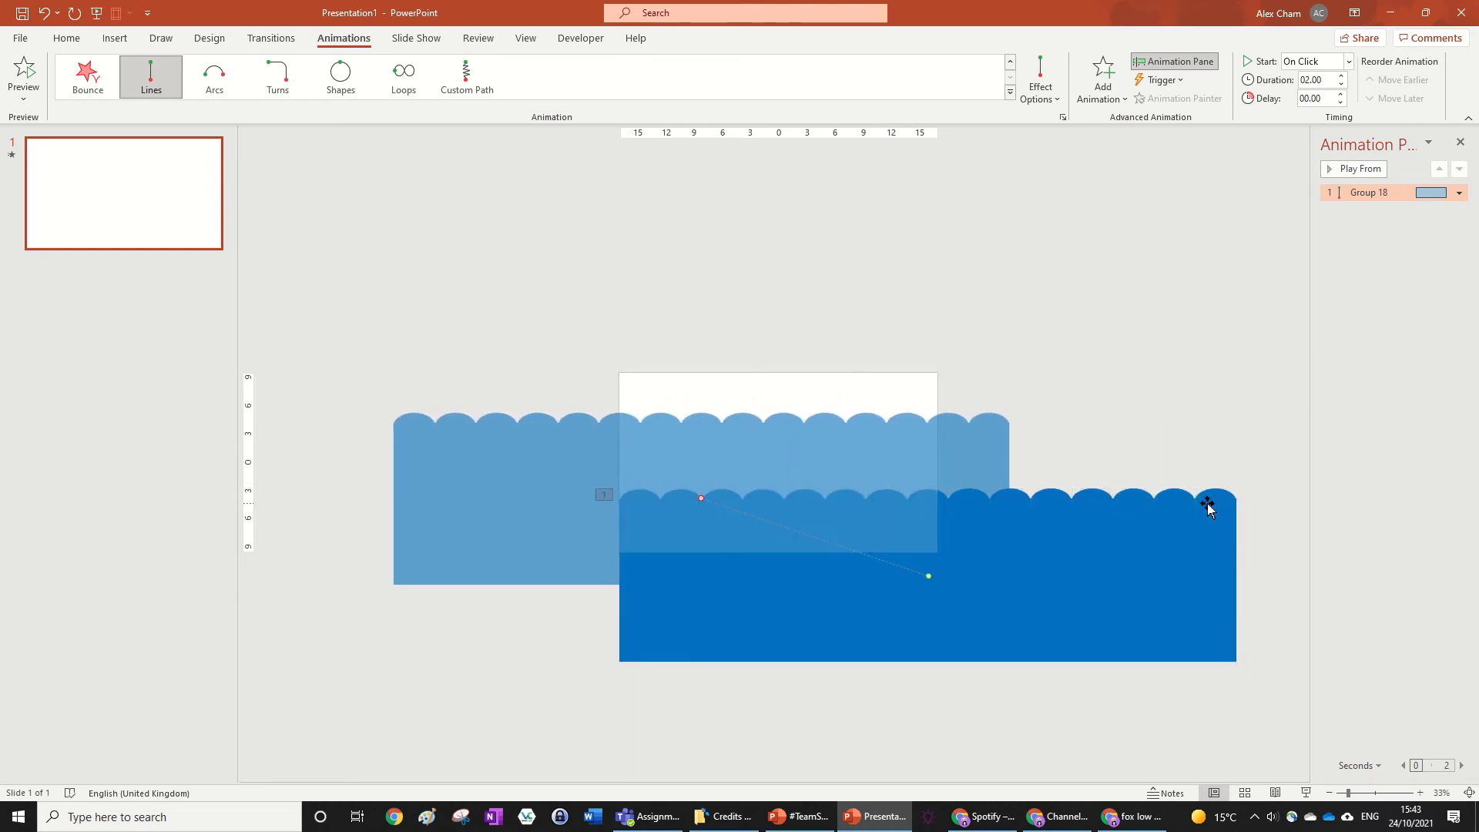
Play the animations to check the reveal, then select the water group's motion path entry.
click(1358, 171)
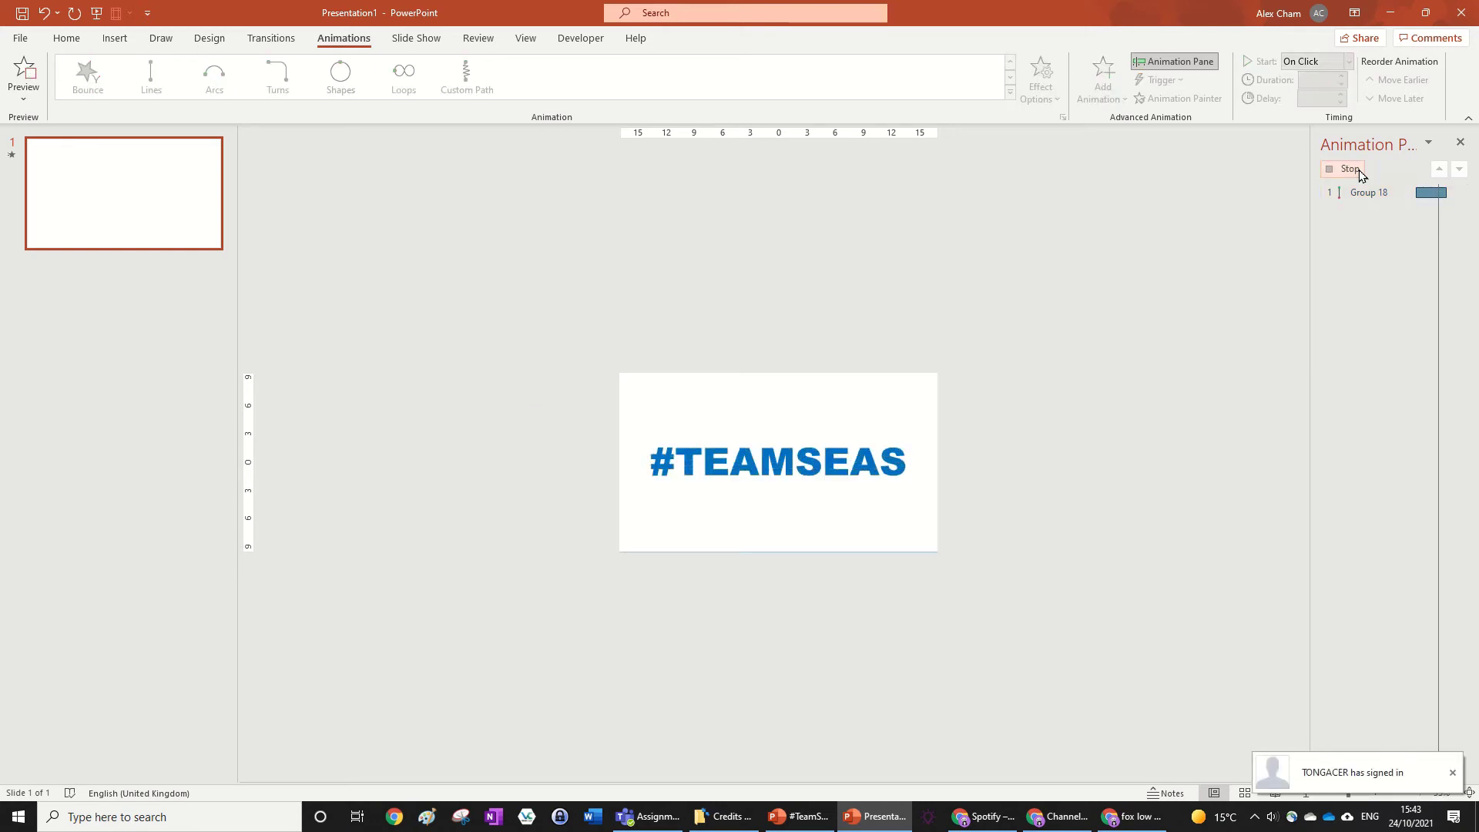
click(909, 389)
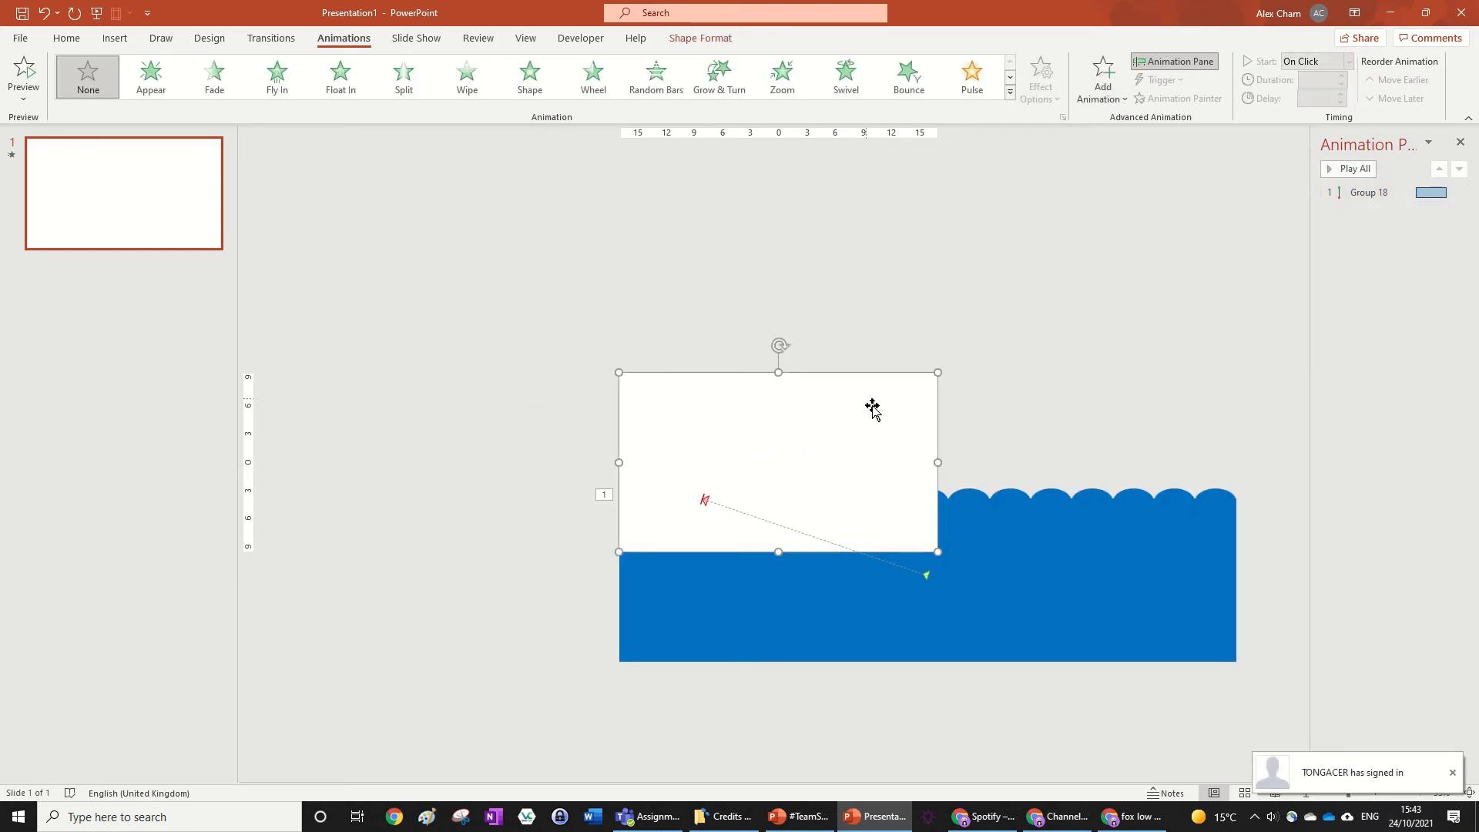
mouse_move(778, 556)
mouse_down()
mouse_move(778, 539)
mouse_move(776, 557)
mouse_up()
click(1254, 307)
click(1362, 177)
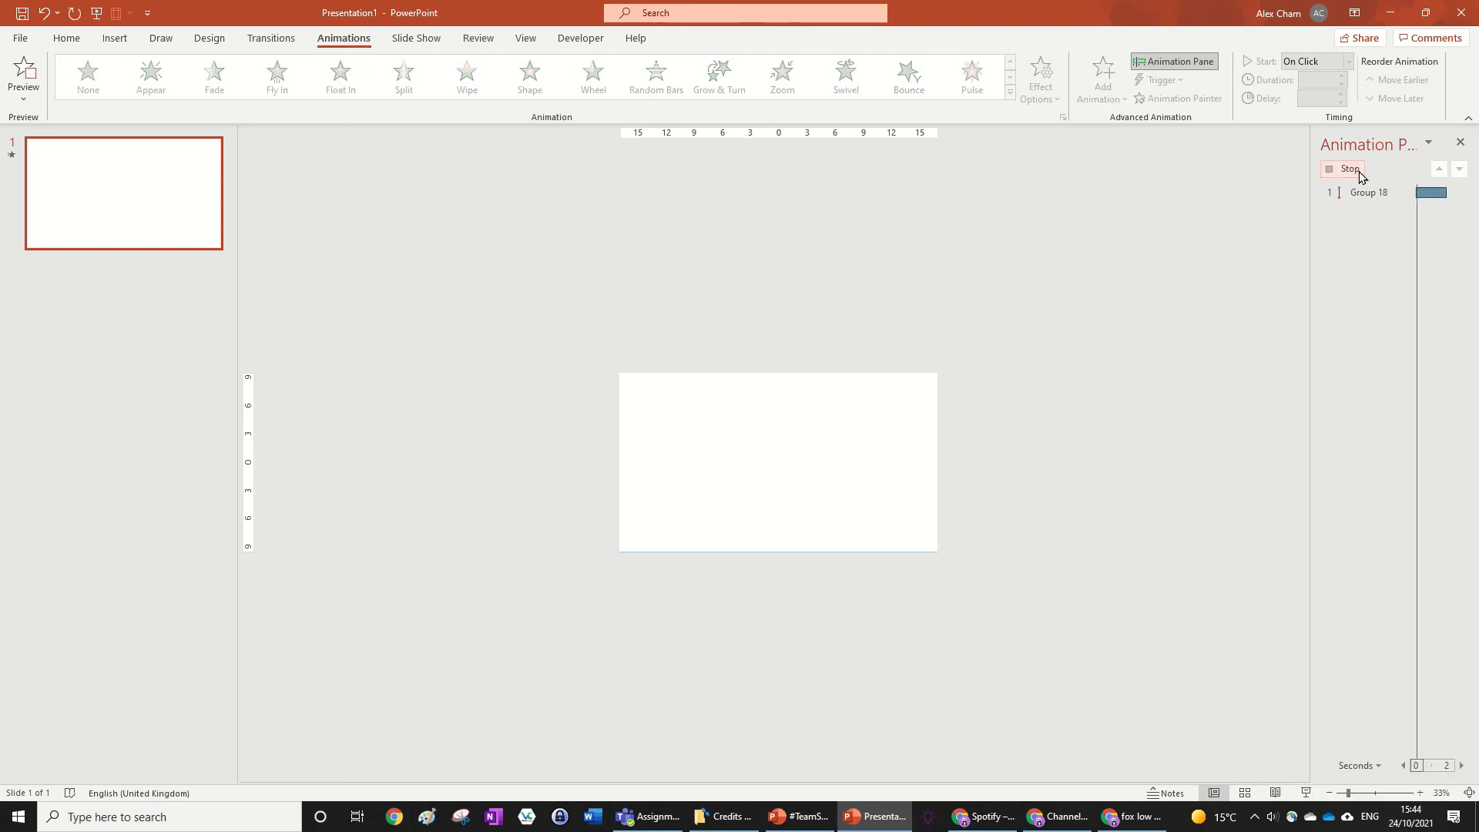
ctrl+scroll(1013, 467, up, 5)
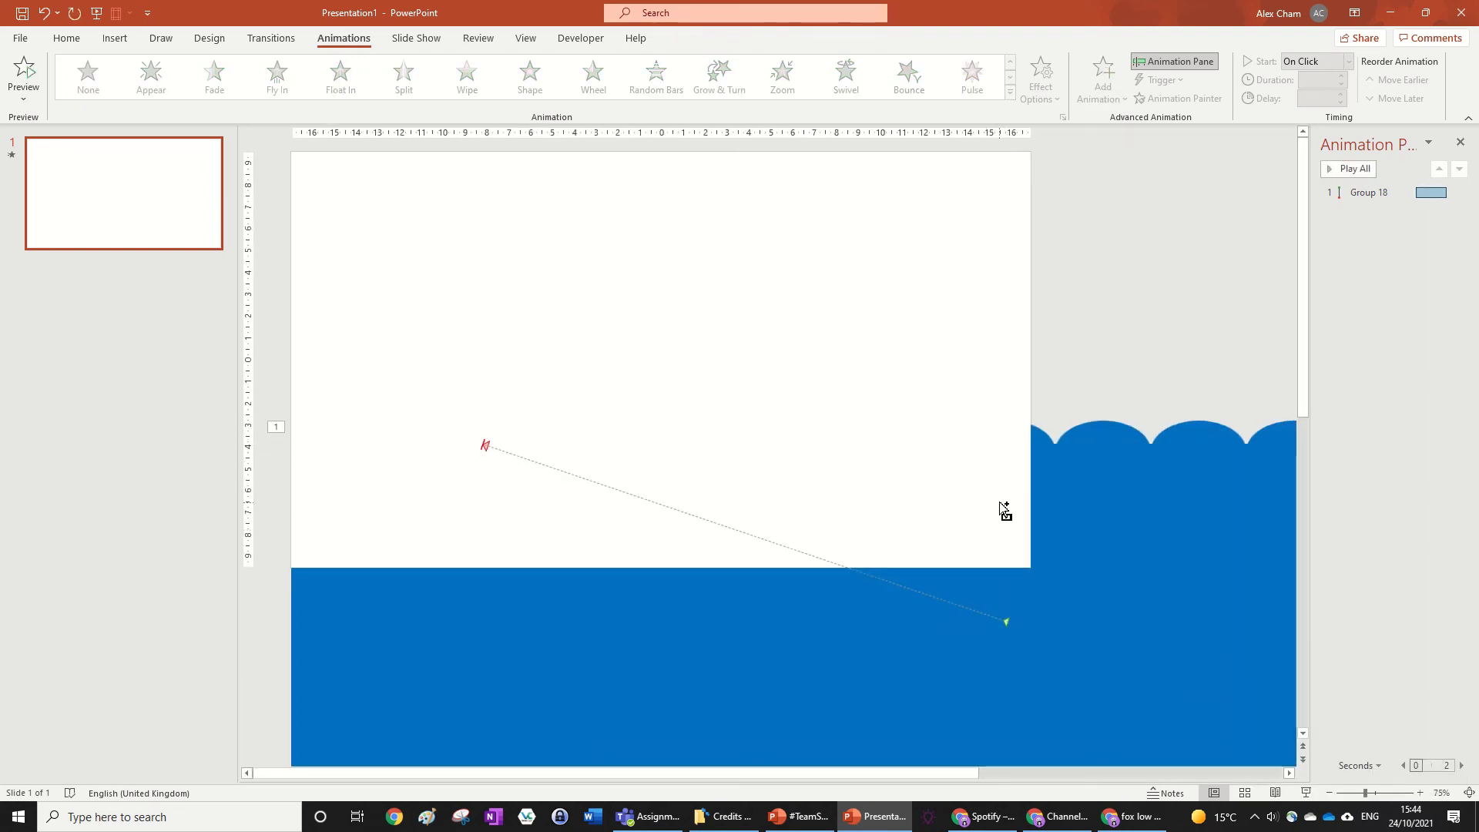
ctrl+scroll(1003, 508, down, 1)
click(1369, 190)
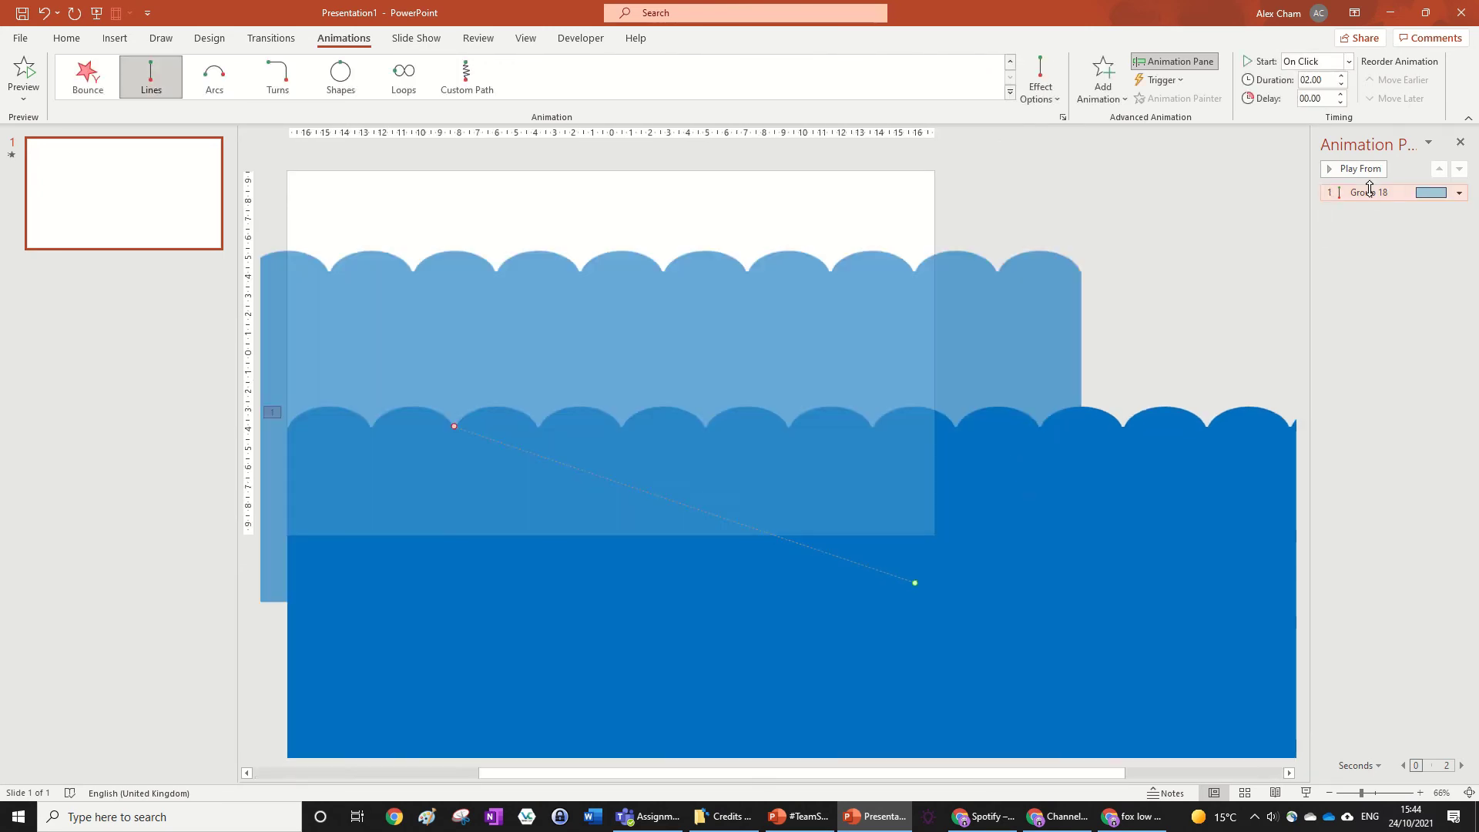
Set smooth start and smooth end to 0 sec and the duration to 4 seconds.
double_click(1368, 191)
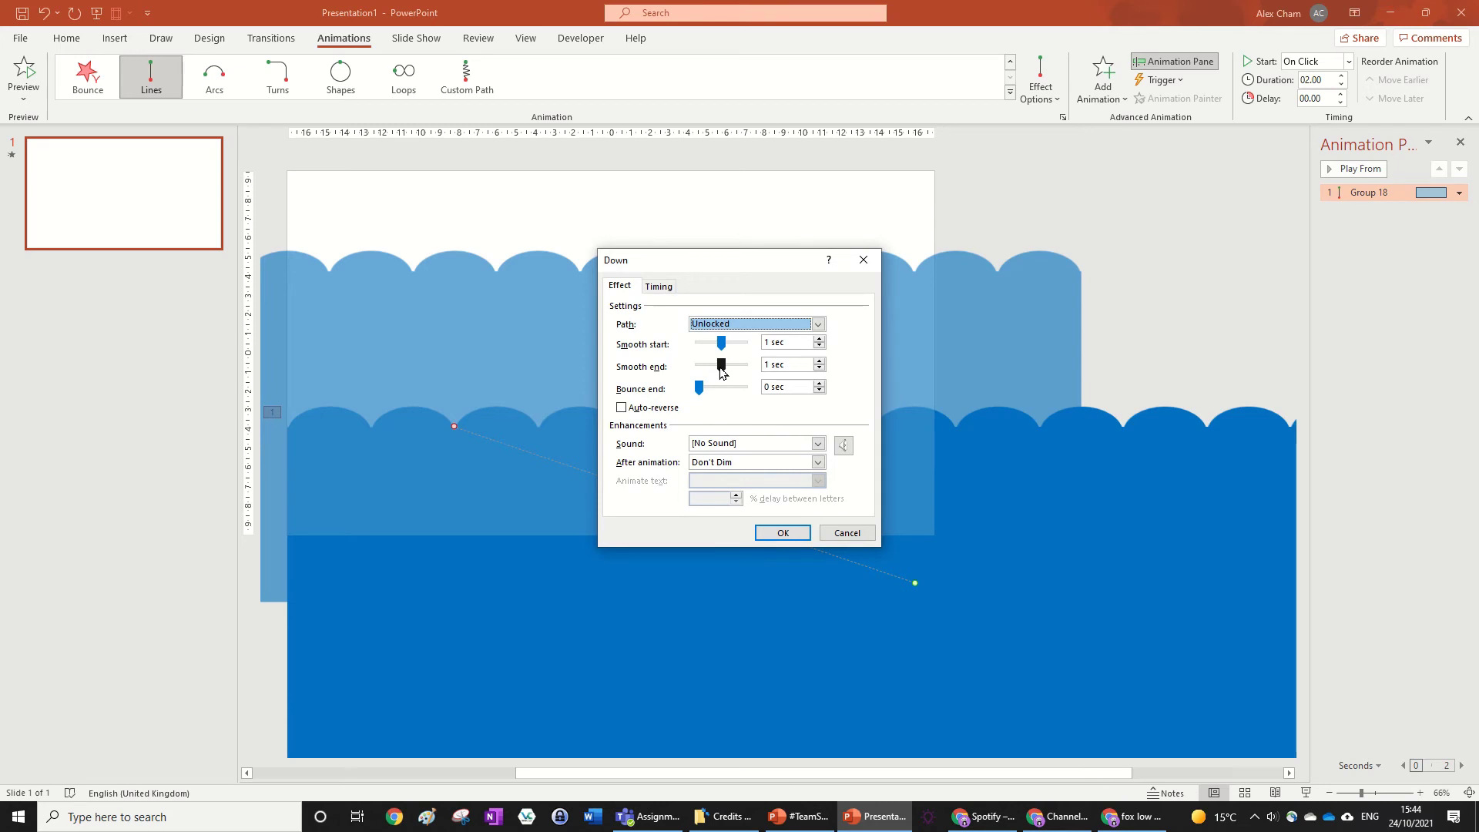
drag(722, 368, 509, 391)
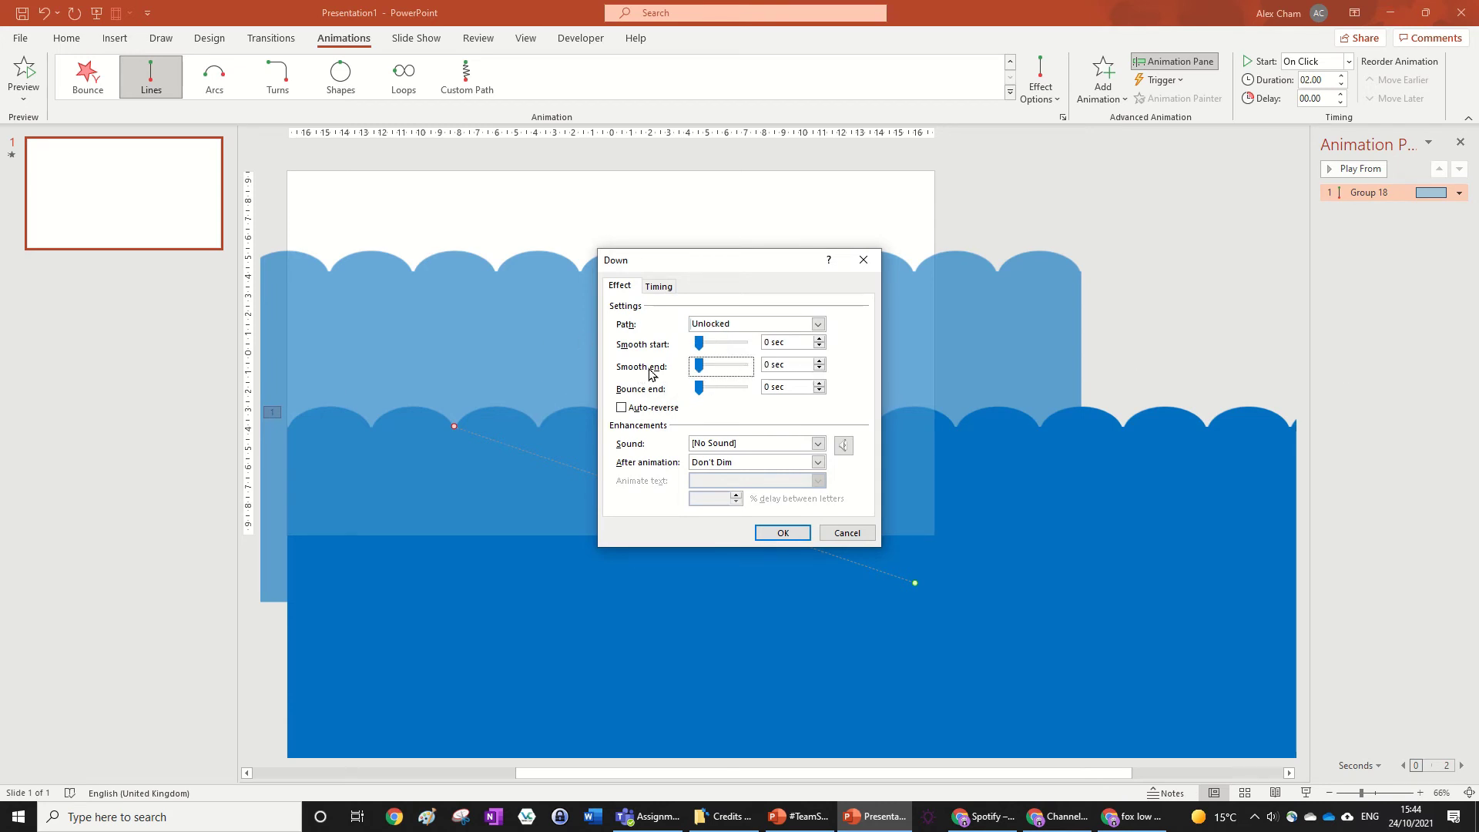
click(782, 532)
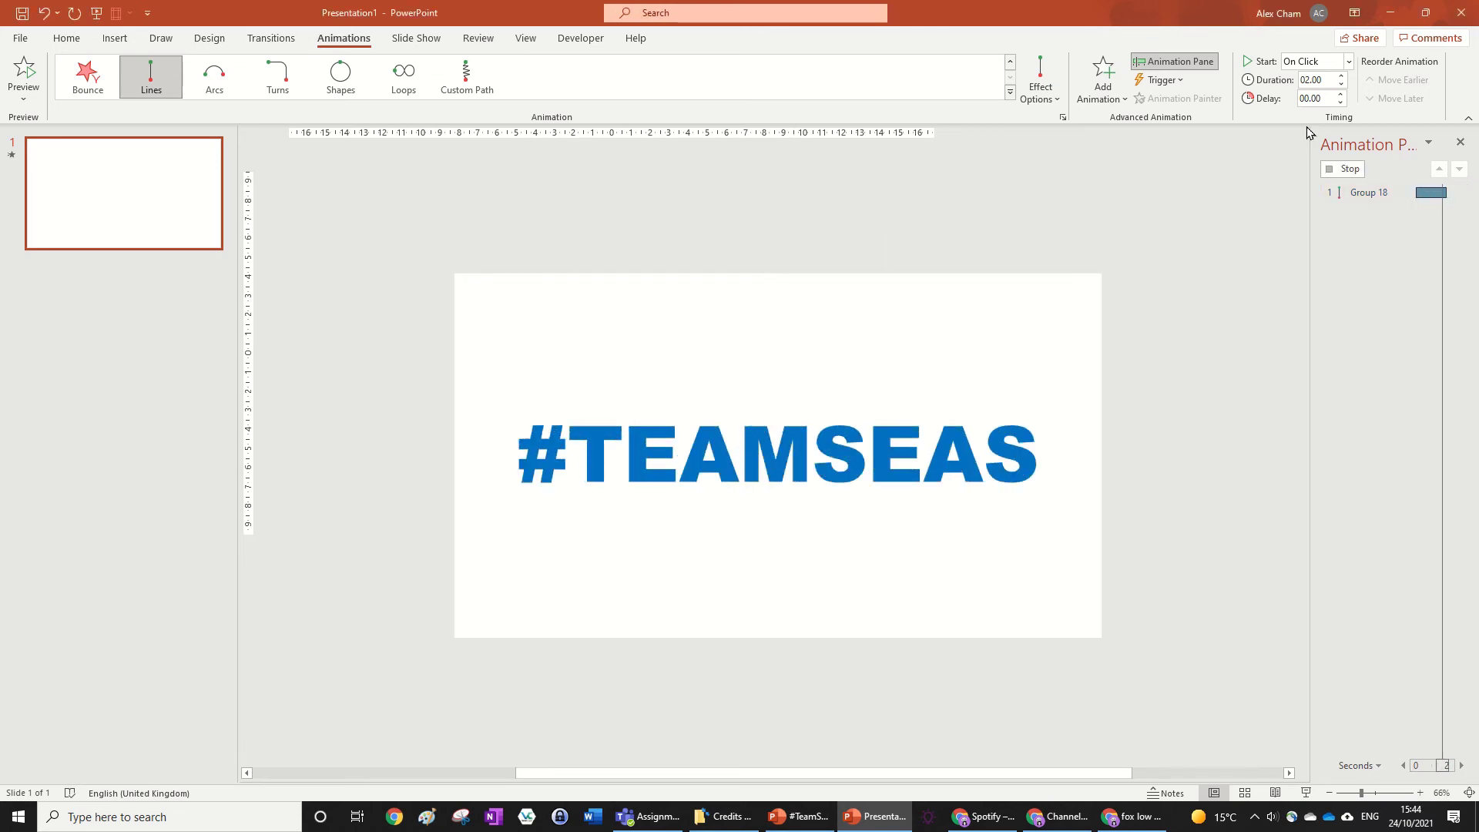
click(1315, 79)
text(4)
key(Return)
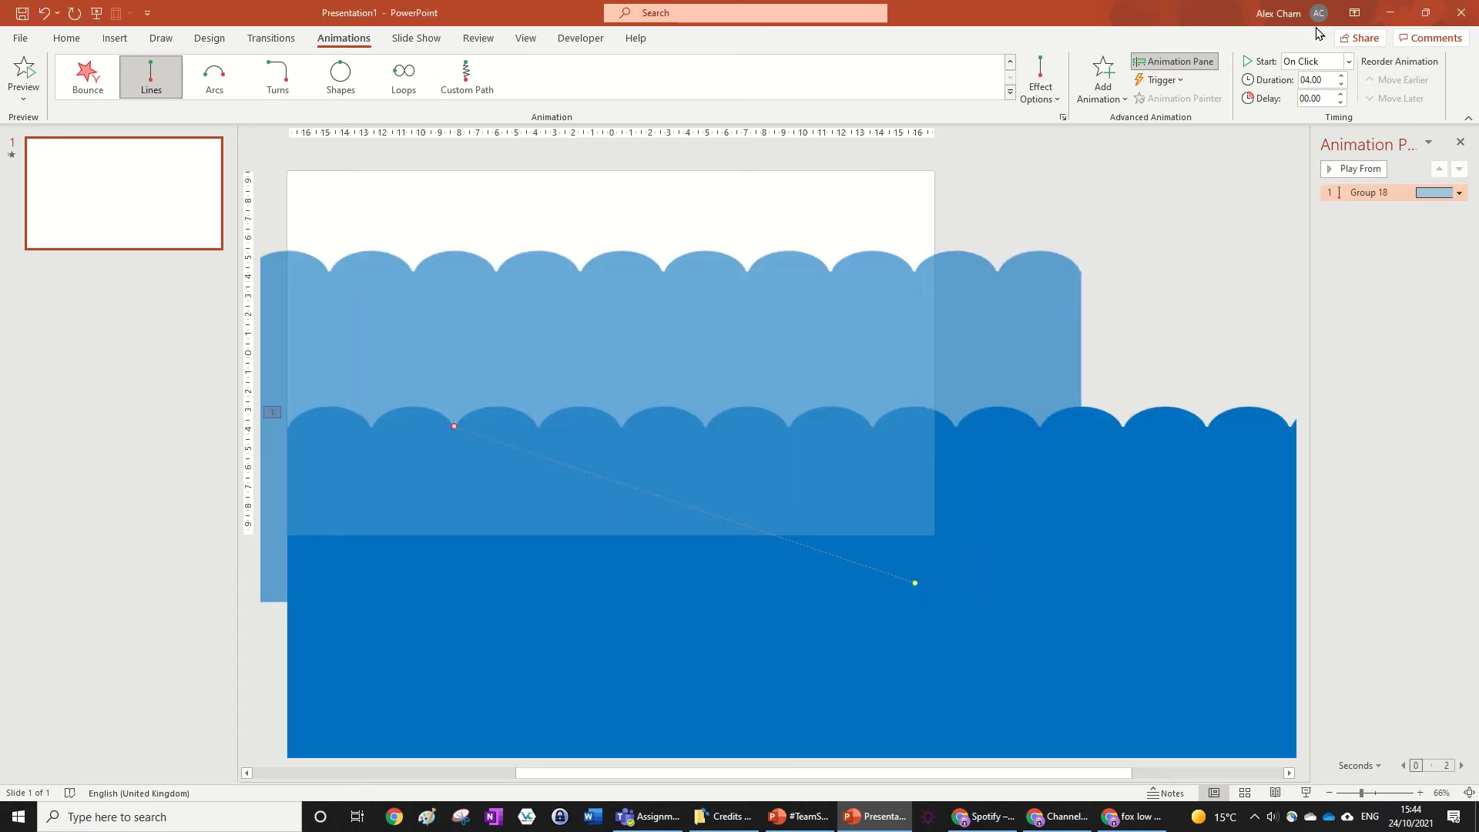
click(1360, 169)
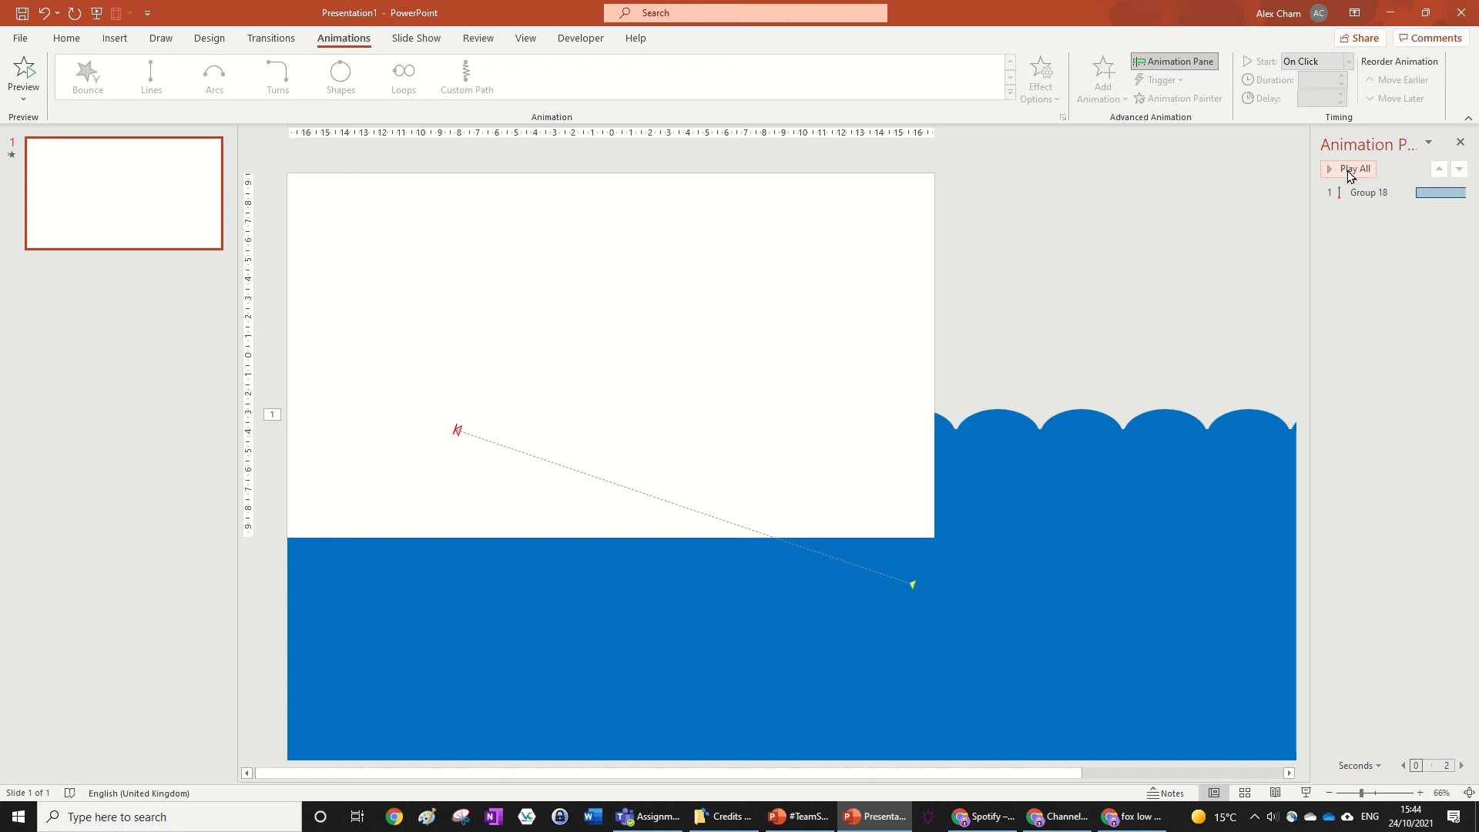
click(1347, 177)
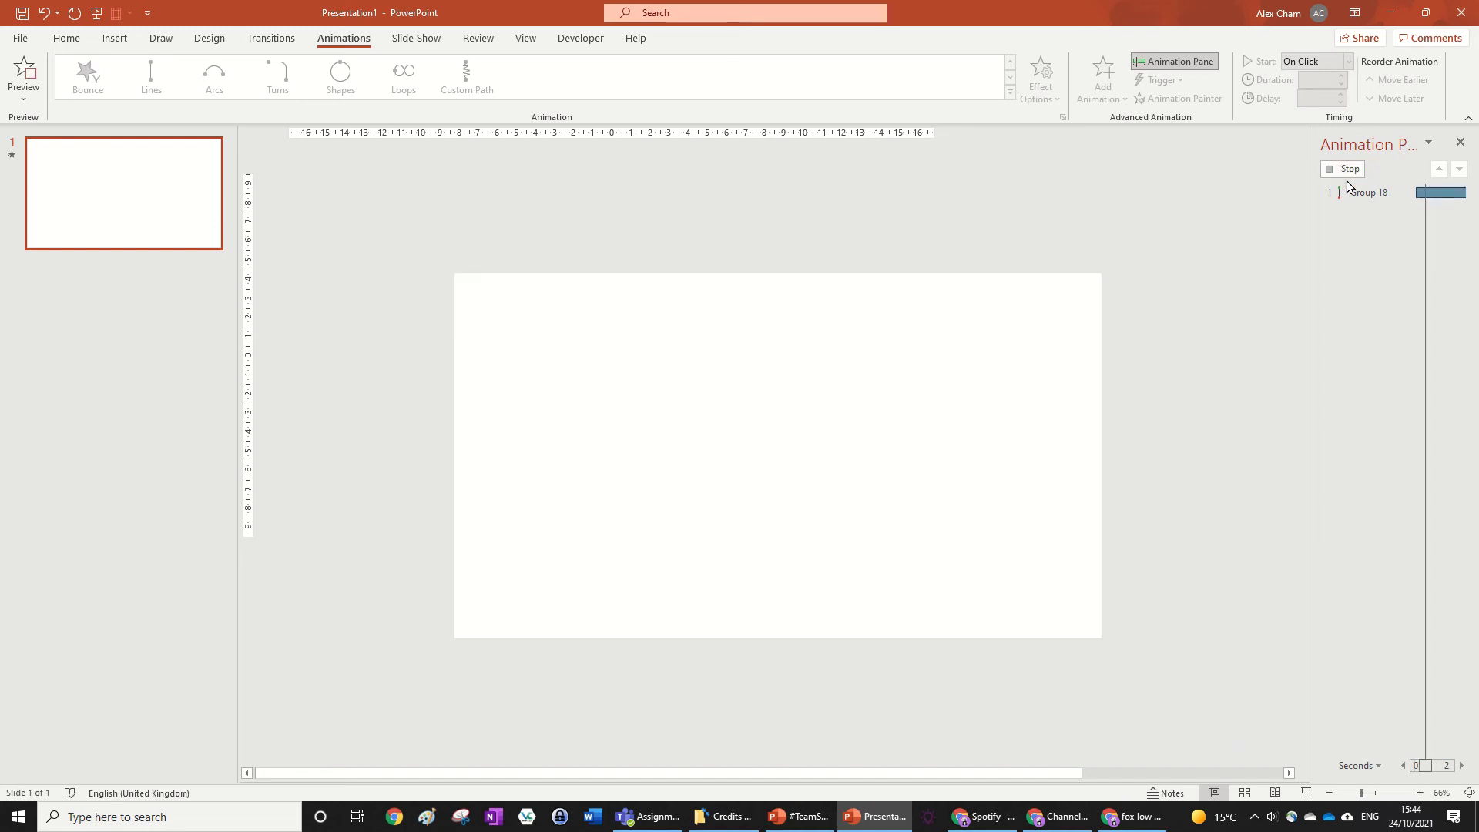